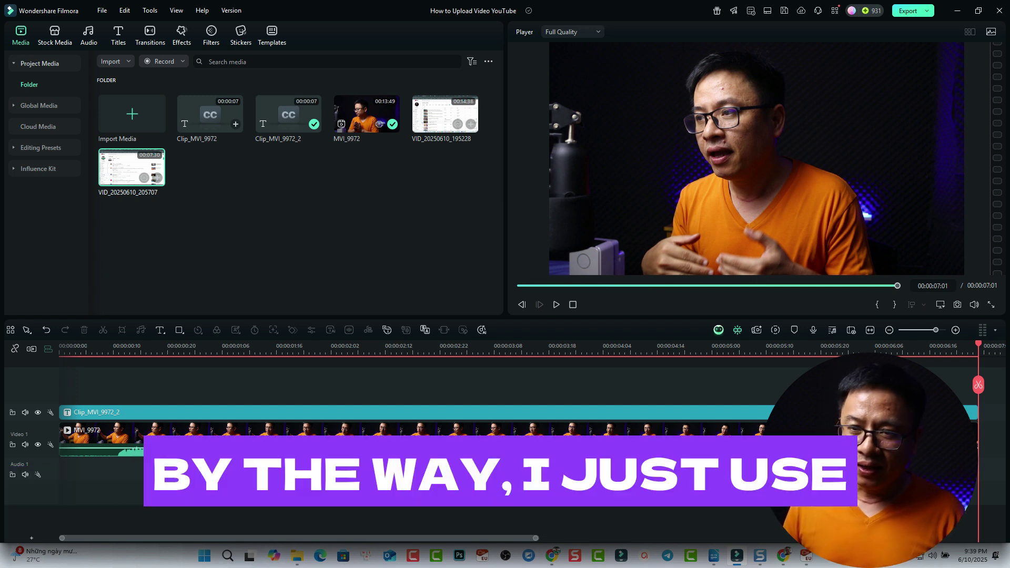
Select the MVI_9972 video clip on the timeline and move the playhead to 00:00:00:04
{"action": "left_click", "coordinate": [499, 442]}
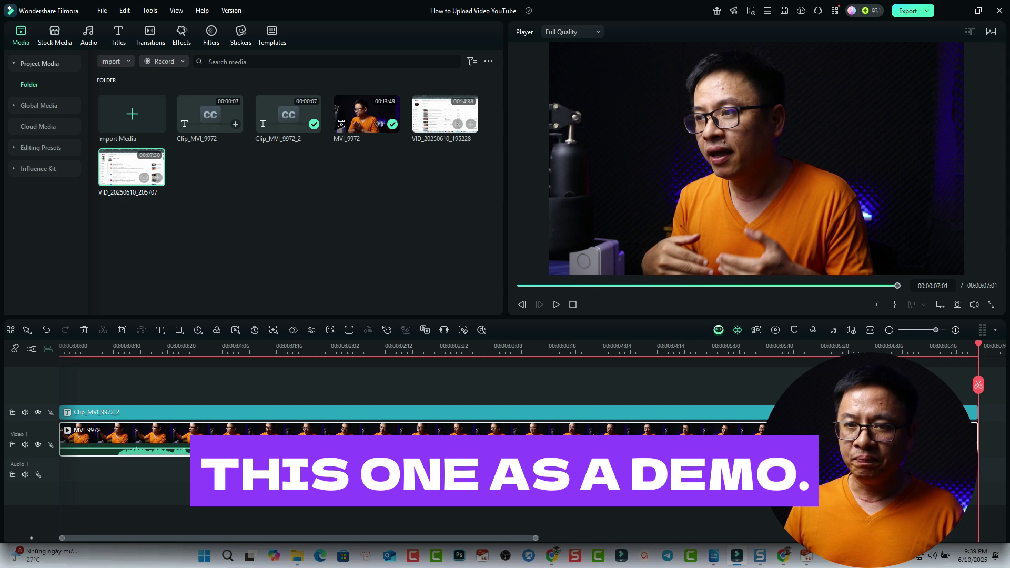
{"action": "left_click", "coordinate": [81, 348]}
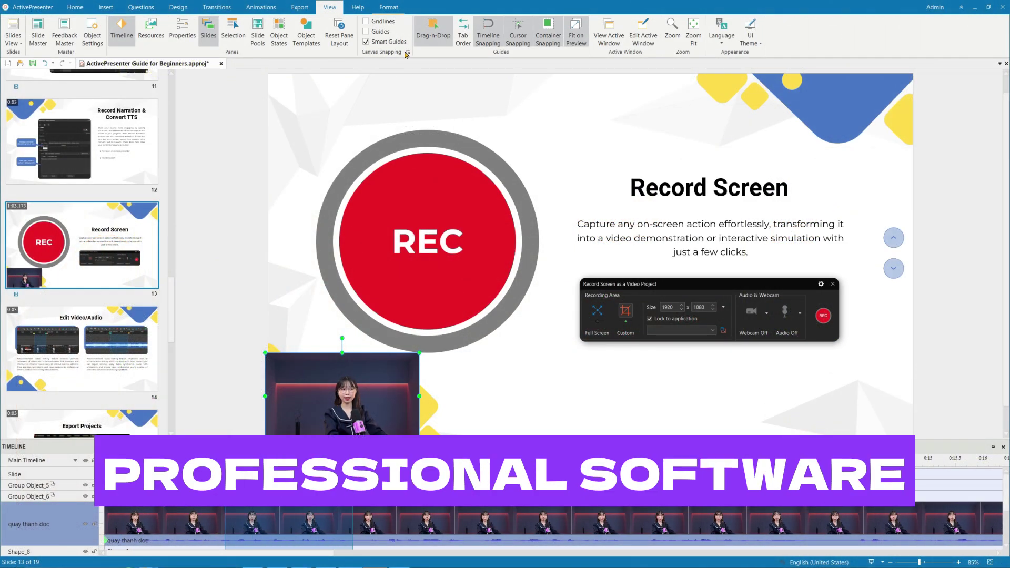
In ActivePresenter, crop the presenter video on the Record Screen slide to an oval shape
{"action": "left_click", "coordinate": [180, 33]}
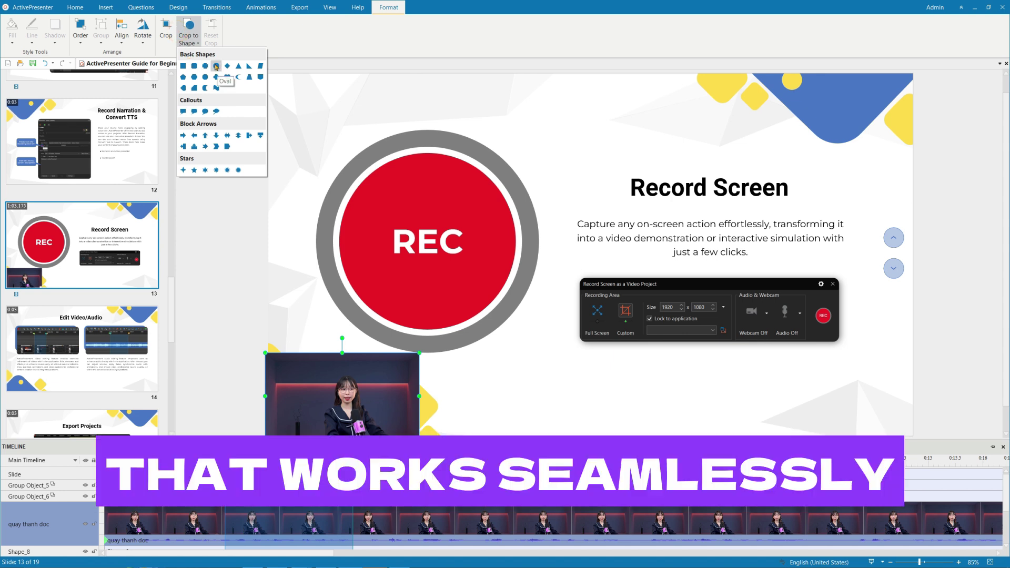
{"action": "left_click", "coordinate": [198, 64]}
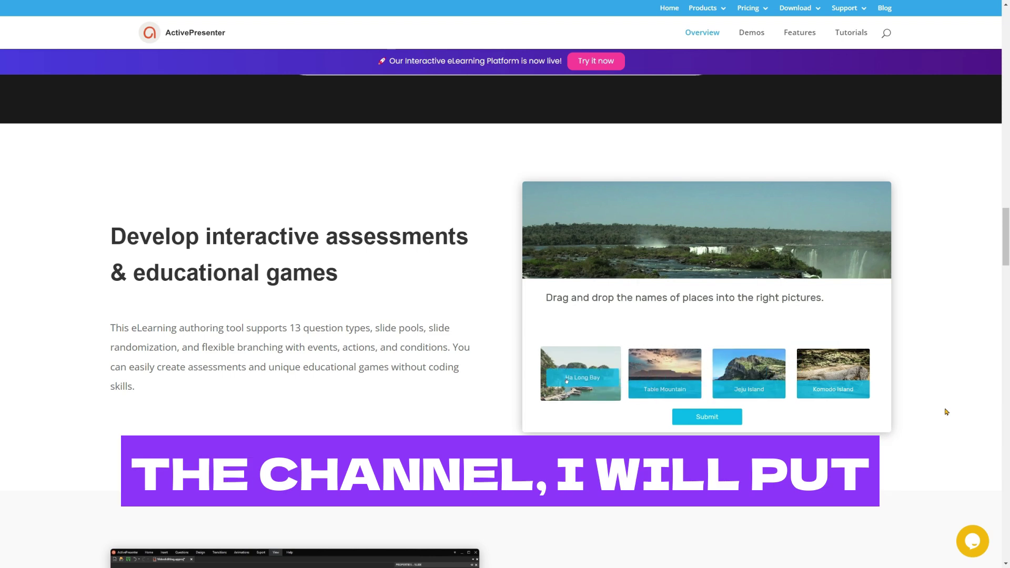
Look through the feature sections of the ActivePresenter product page
{"action": "scroll", "coordinate": [947, 412], "scroll_direction": "down", "scroll_amount": 6}
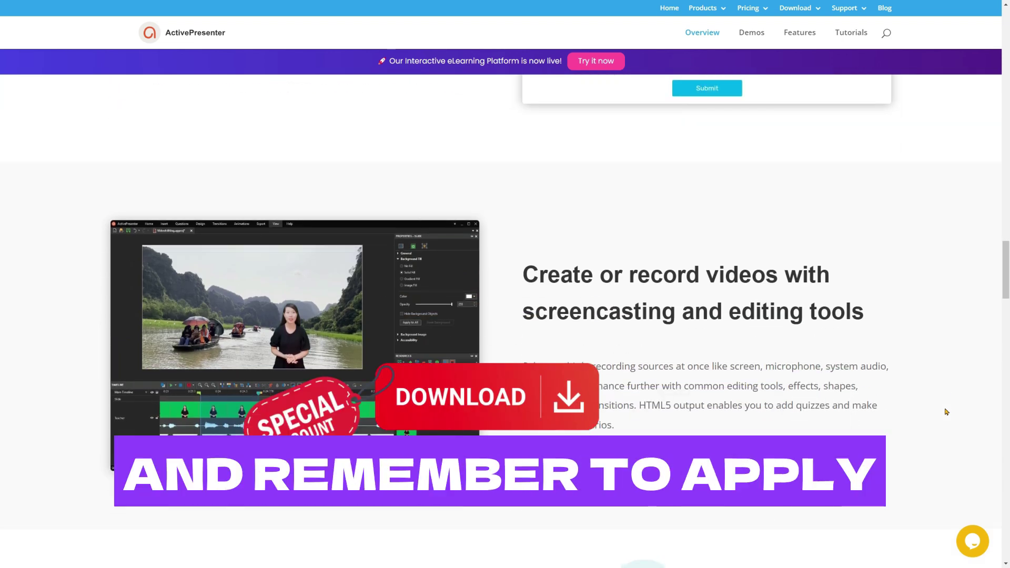
{"action": "scroll", "coordinate": [947, 412], "scroll_direction": "down", "scroll_amount": 7}
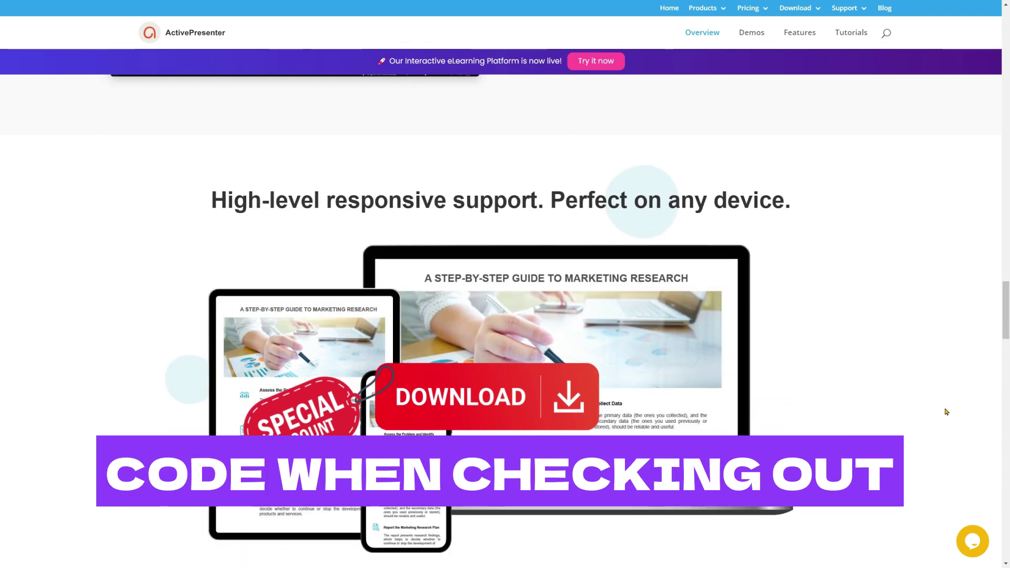
{"action": "scroll", "coordinate": [947, 412], "scroll_direction": "down", "scroll_amount": 1}
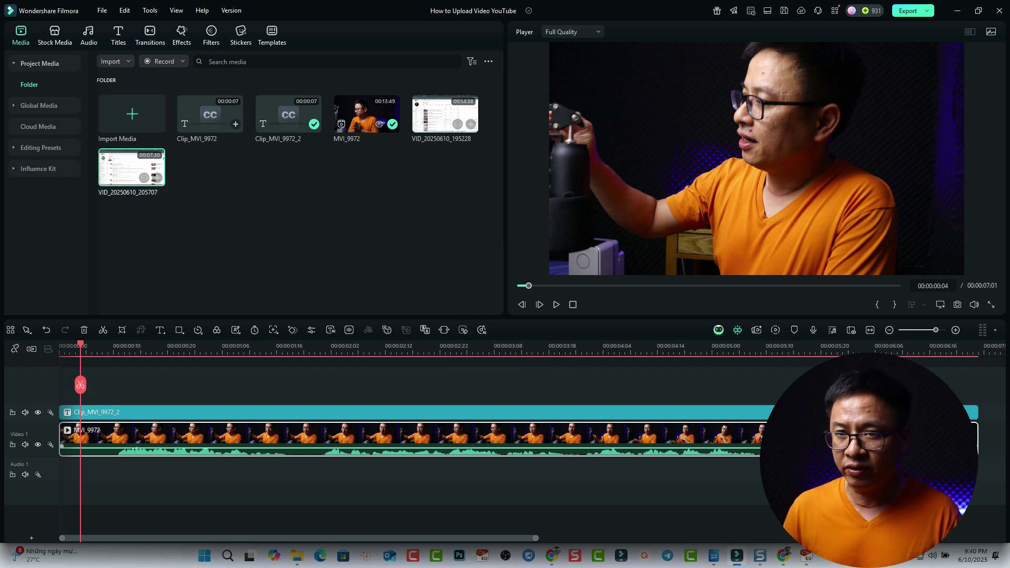
In Filmora, delete the Clip_MVI_9972_2 subtitle clip from the timeline and play back the remaining video
{"action": "left_click", "coordinate": [518, 412]}
{"action": "key", "text": "Delete"}
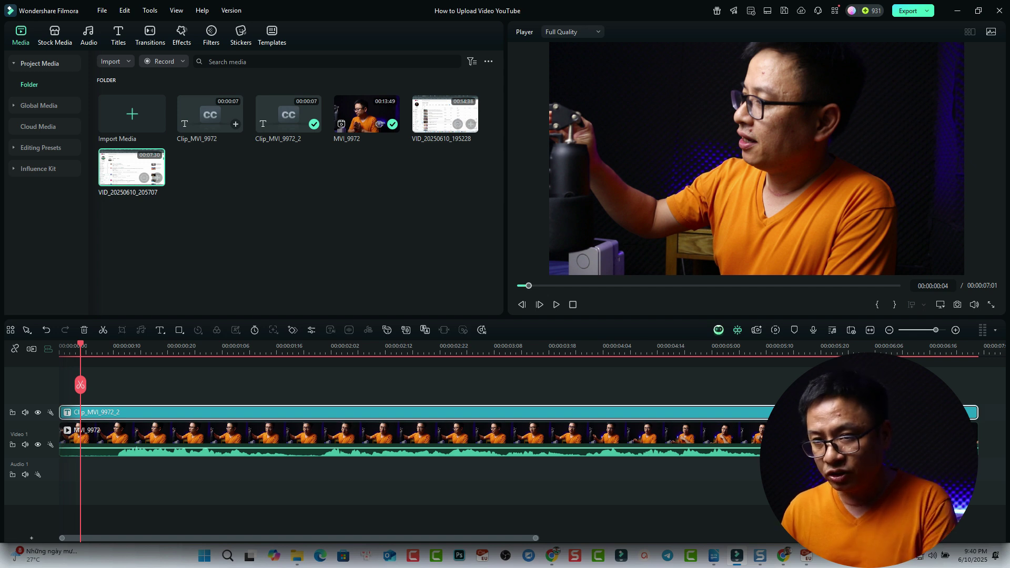
{"action": "key", "text": "space"}
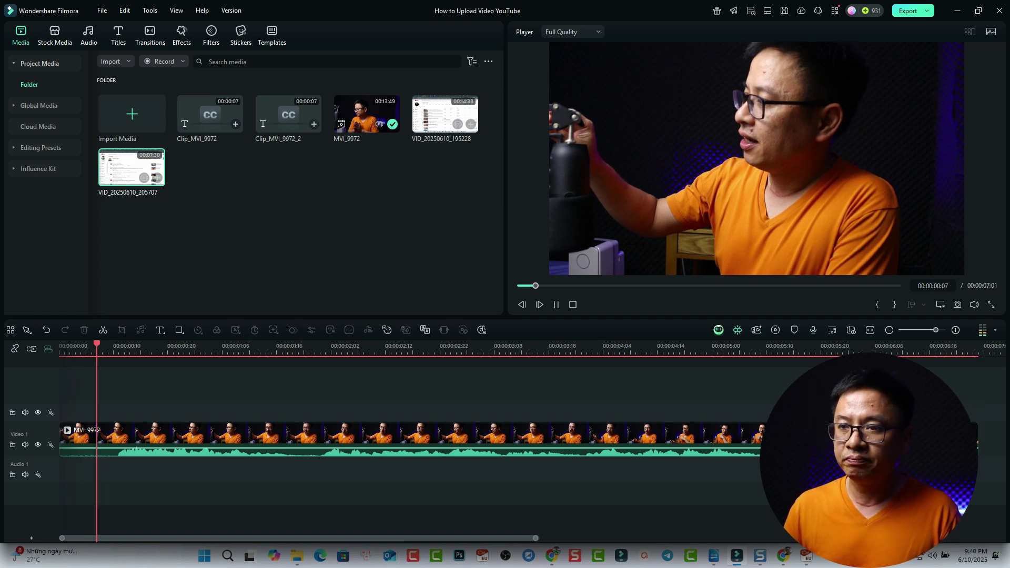
{"action": "key", "text": "space"}
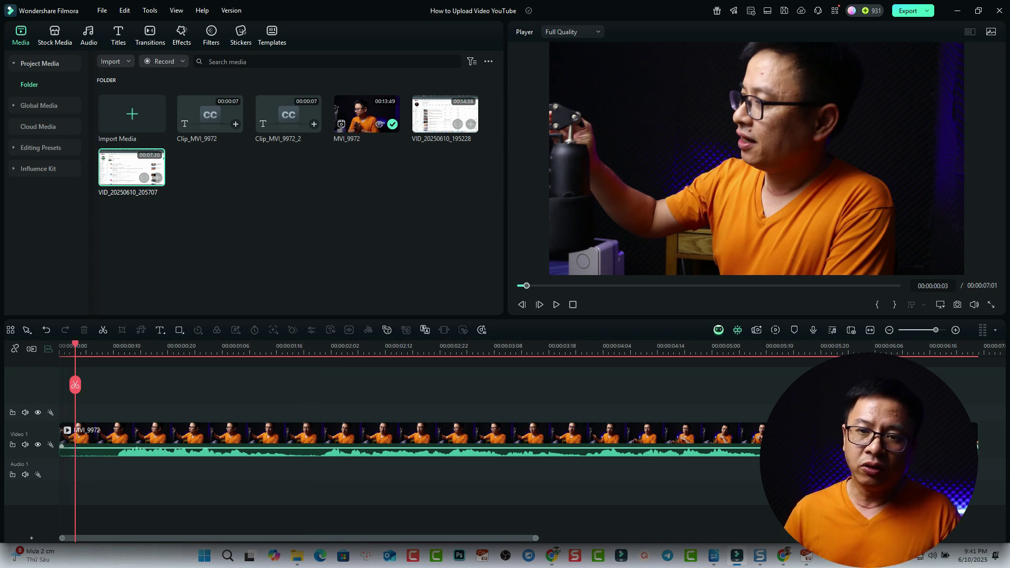
Select the MVI_9972 clip and set Speech to Text to convert the clip selection
{"action": "left_click", "coordinate": [413, 439]}
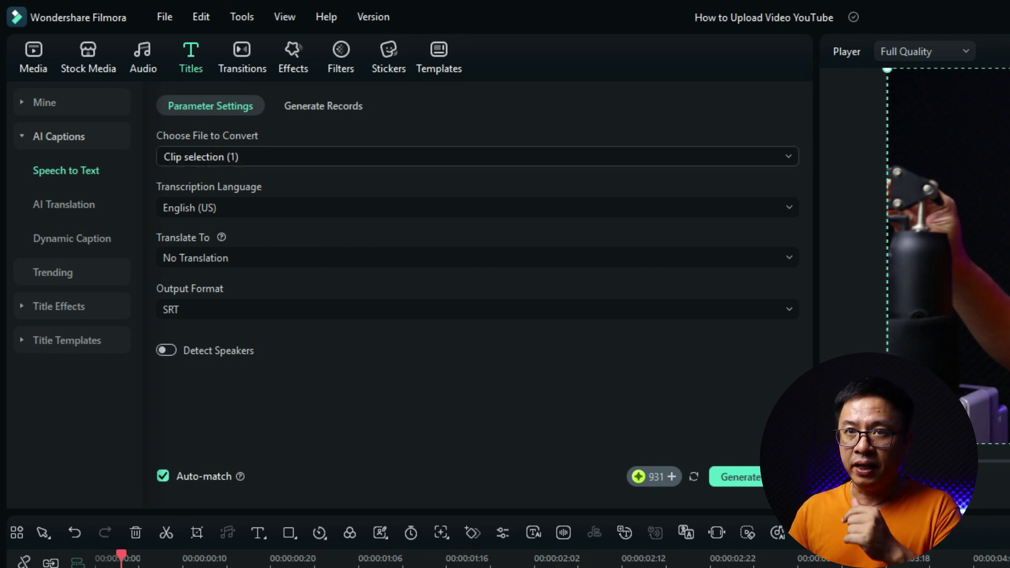
{"action": "left_click", "coordinate": [477, 156]}
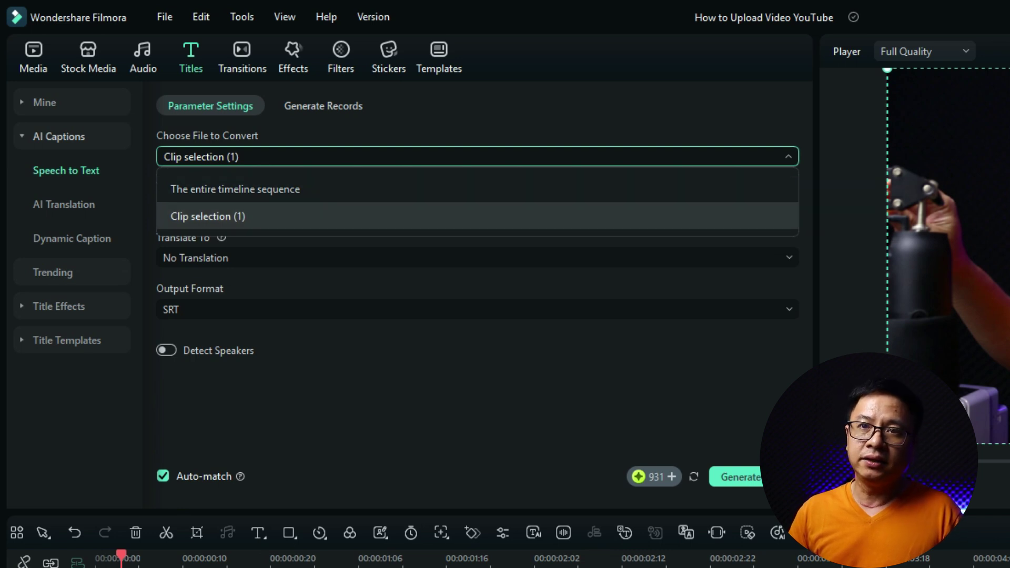
{"action": "left_click", "coordinate": [208, 216]}
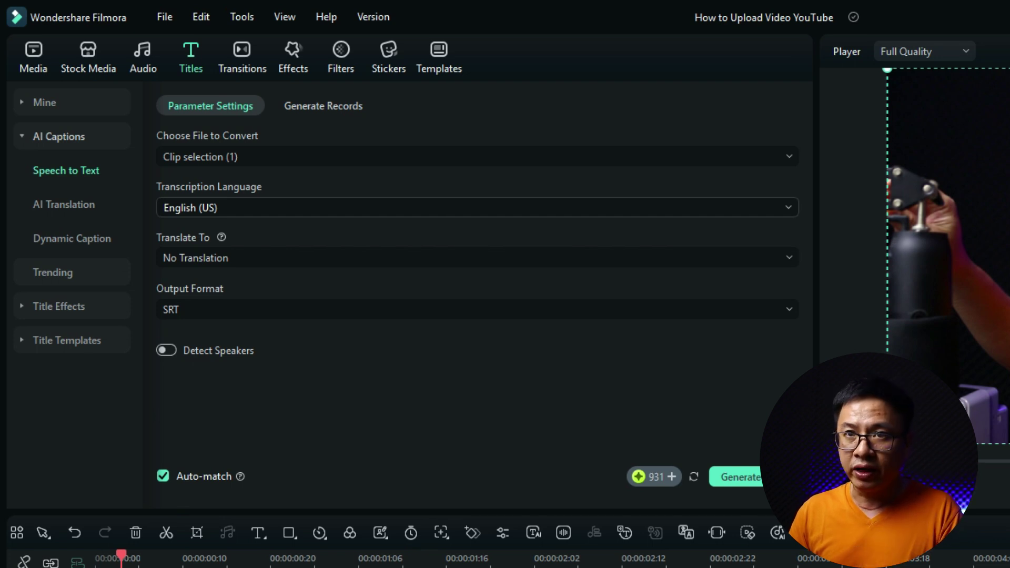
Look through the available transcription languages for Speech to Text, down to Vietnamese, and keep English (US)
{"action": "left_click", "coordinate": [213, 208]}
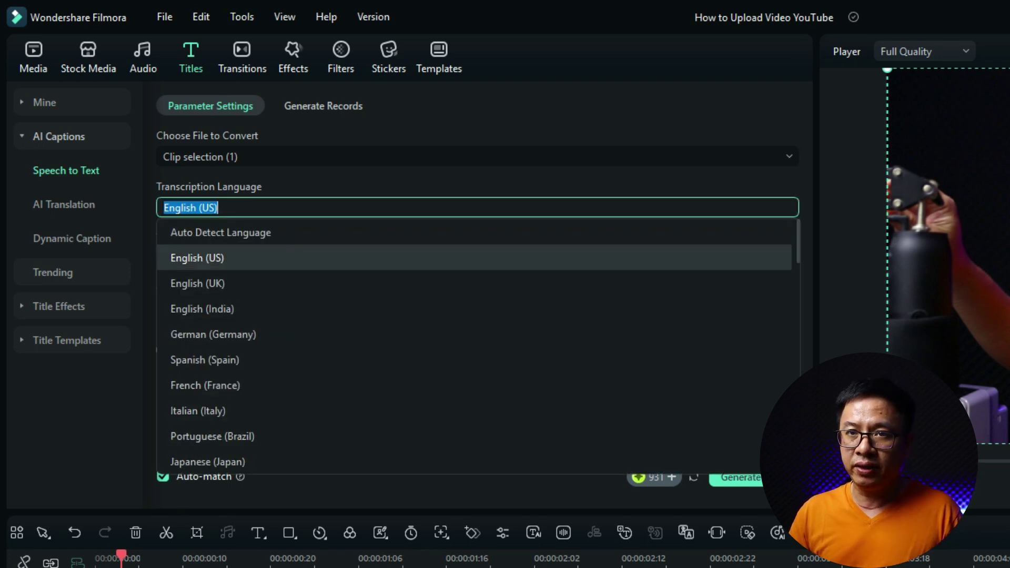
{"action": "scroll", "coordinate": [369, 316], "scroll_direction": "down", "scroll_amount": 3}
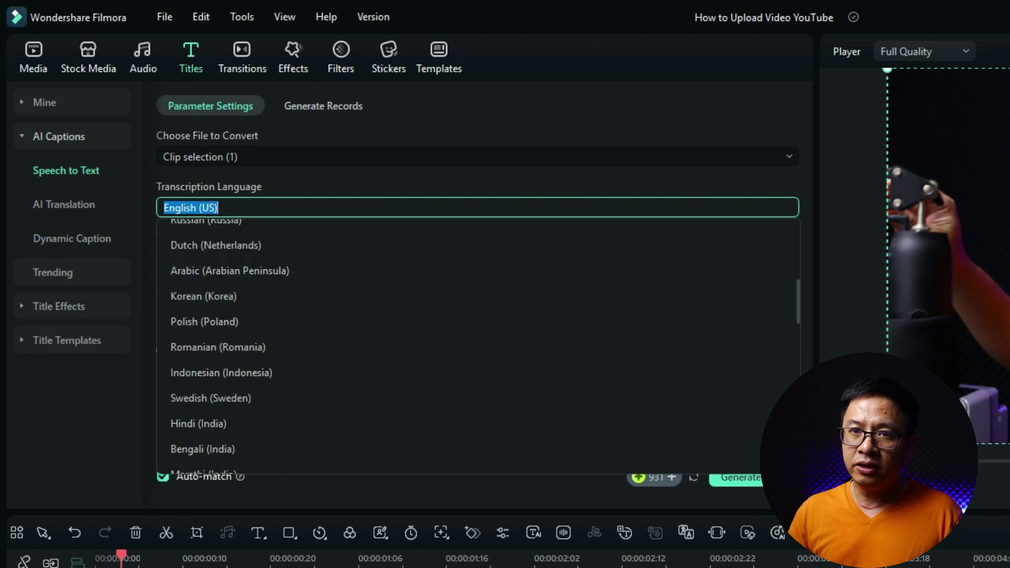
{"action": "scroll", "coordinate": [473, 342], "scroll_direction": "down", "scroll_amount": 10}
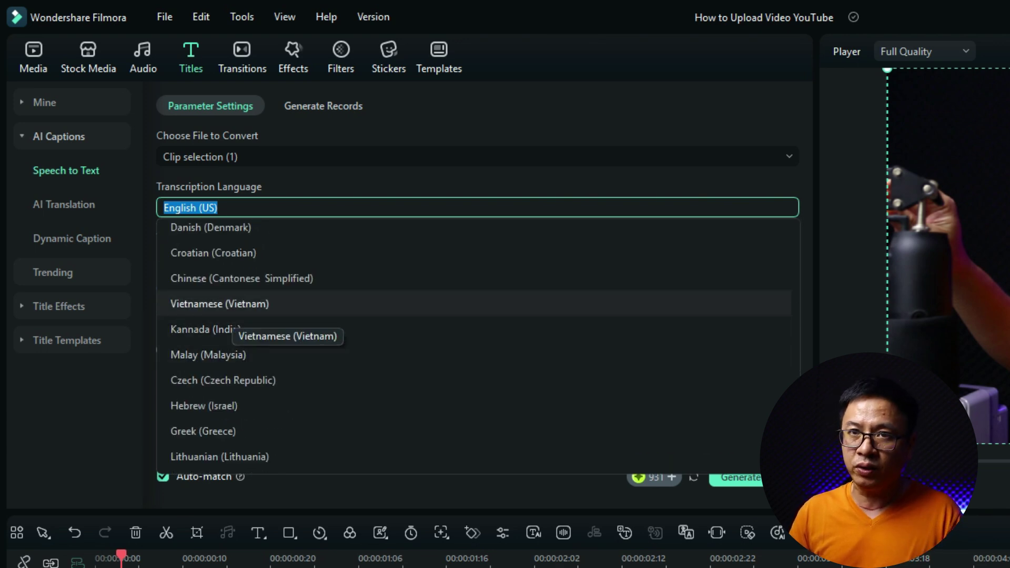
{"action": "left_click", "coordinate": [227, 208]}
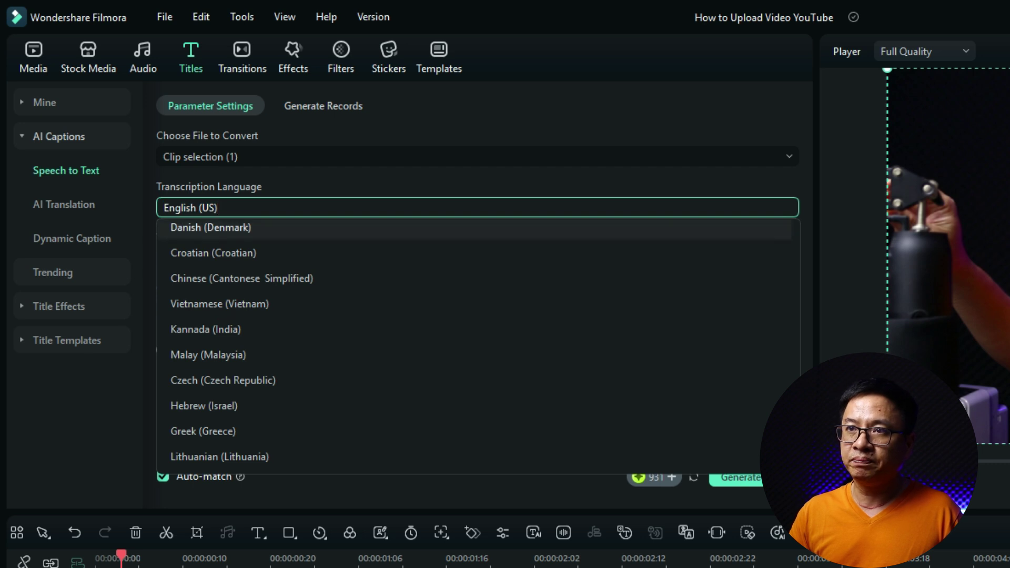
{"action": "key", "text": "Escape"}
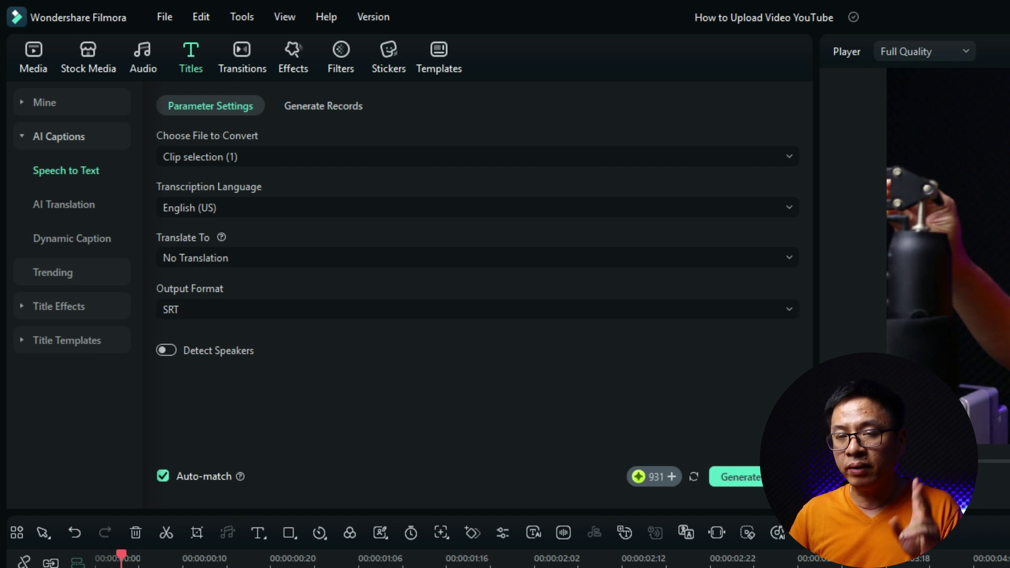
Review the caption output formats, keep SRT, and generate the captions for the selected clip
{"action": "left_click", "coordinate": [476, 309]}
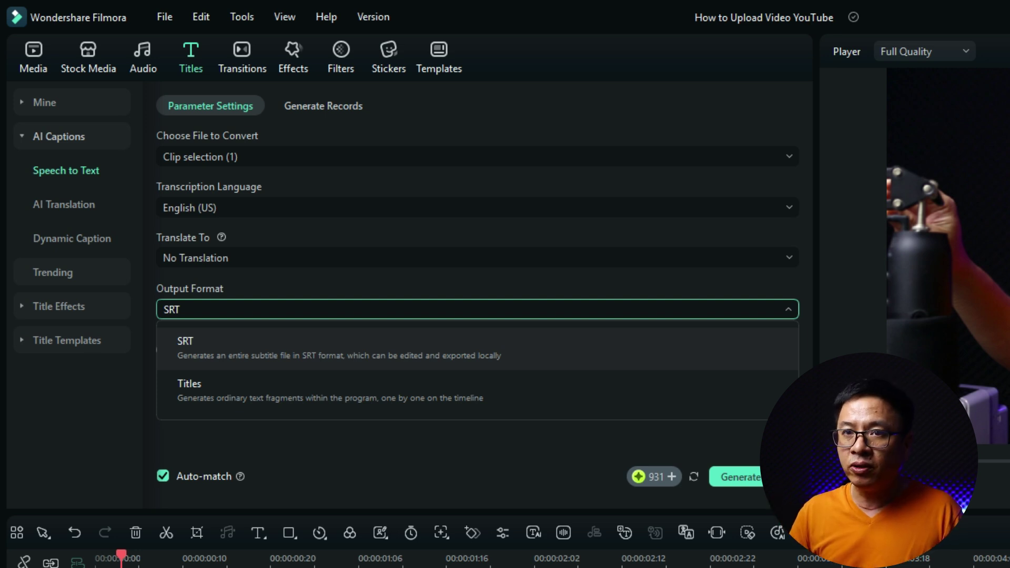
{"action": "key", "text": "Escape"}
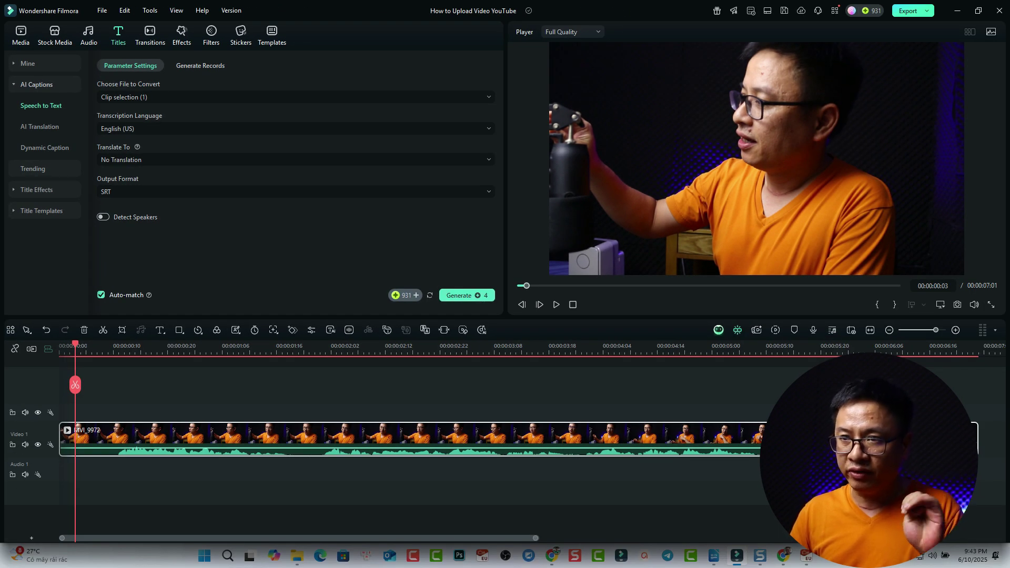
{"action": "left_click", "coordinate": [466, 295]}
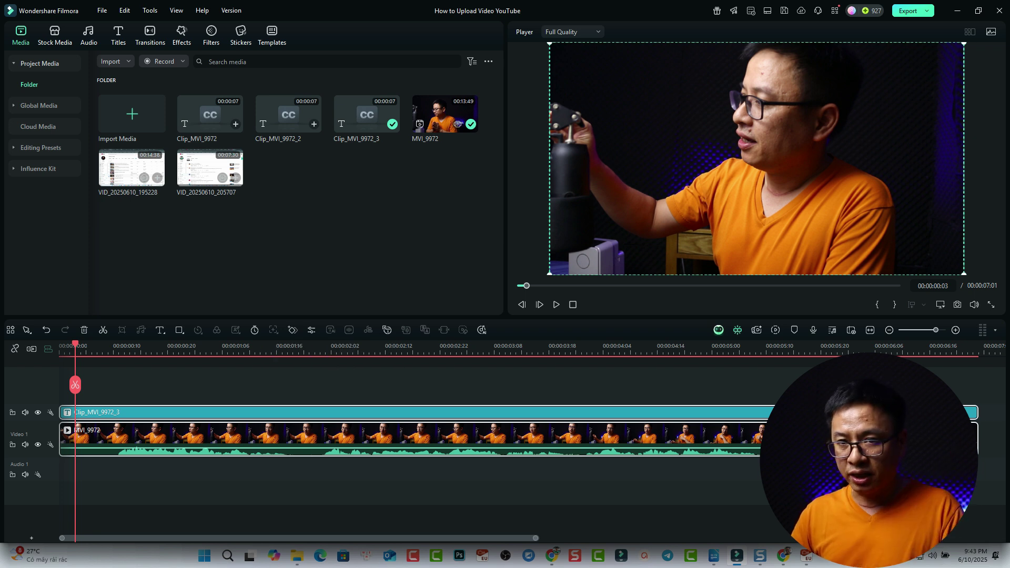
Play back the captioned video, return to 00:00:01:10, and open the generated subtitle clip for editing
{"action": "key", "text": "space"}
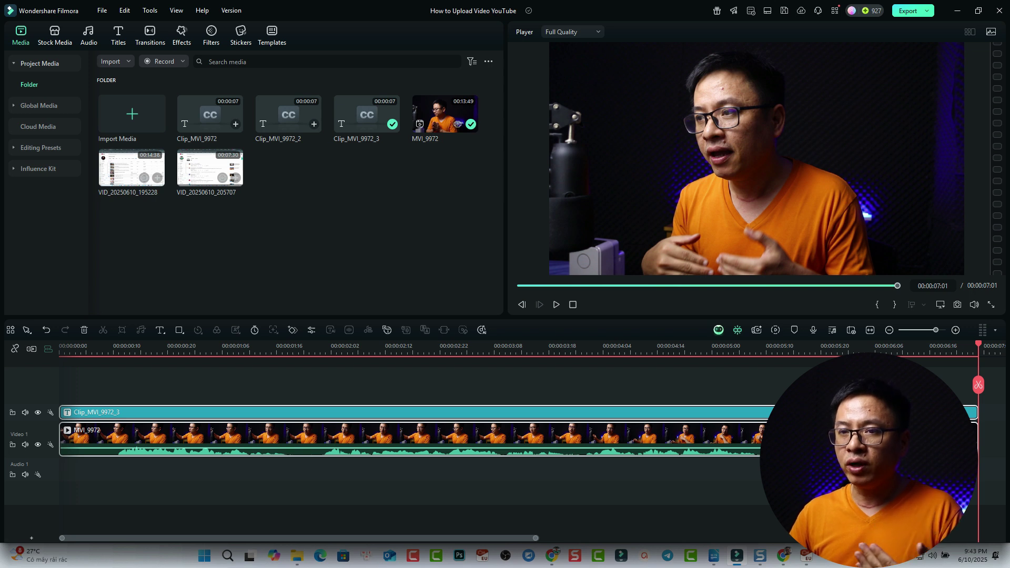
{"action": "left_click", "coordinate": [244, 348]}
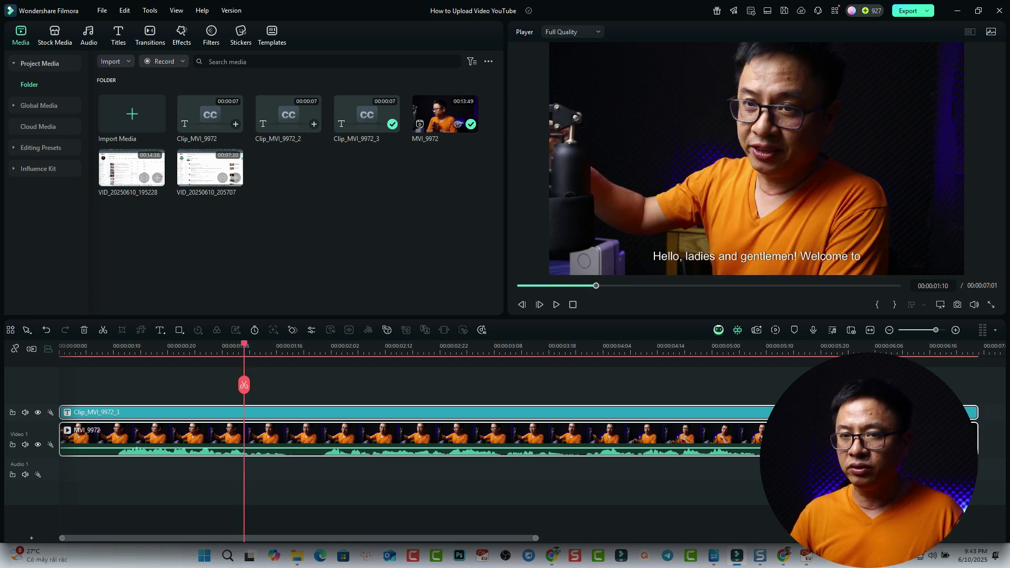
{"action": "double_click", "coordinate": [244, 412]}
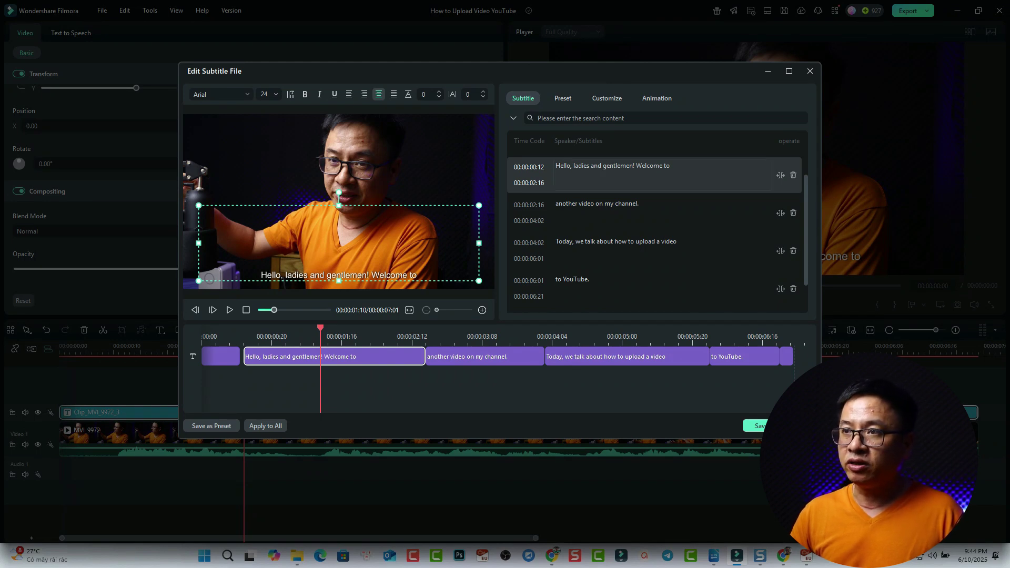
Go through the editable subtitle lines and select "Today, we talk about how to upload a video"
{"action": "left_click", "coordinate": [670, 166]}
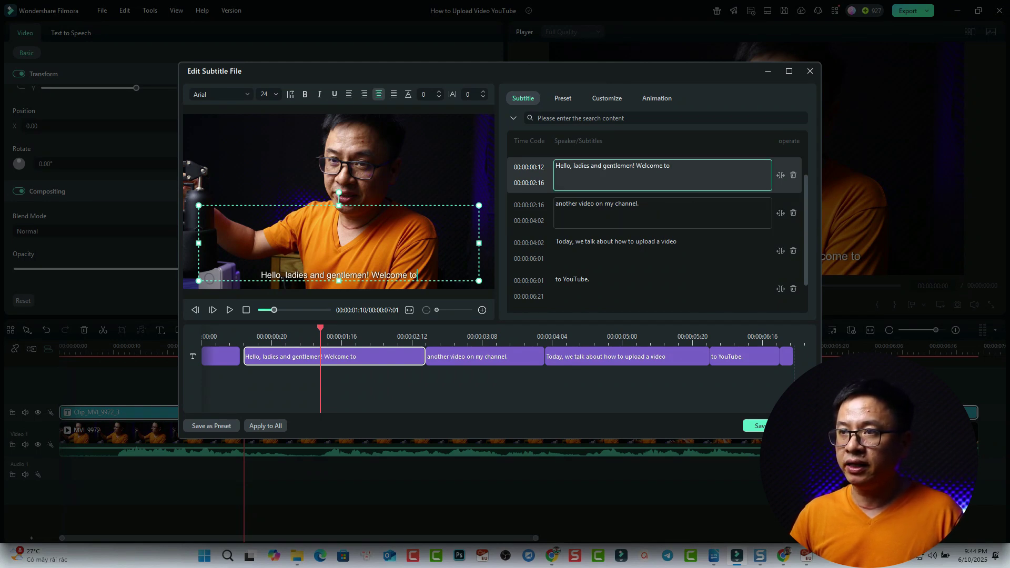
{"action": "left_click", "coordinate": [578, 214]}
{"action": "left_click", "coordinate": [581, 241]}
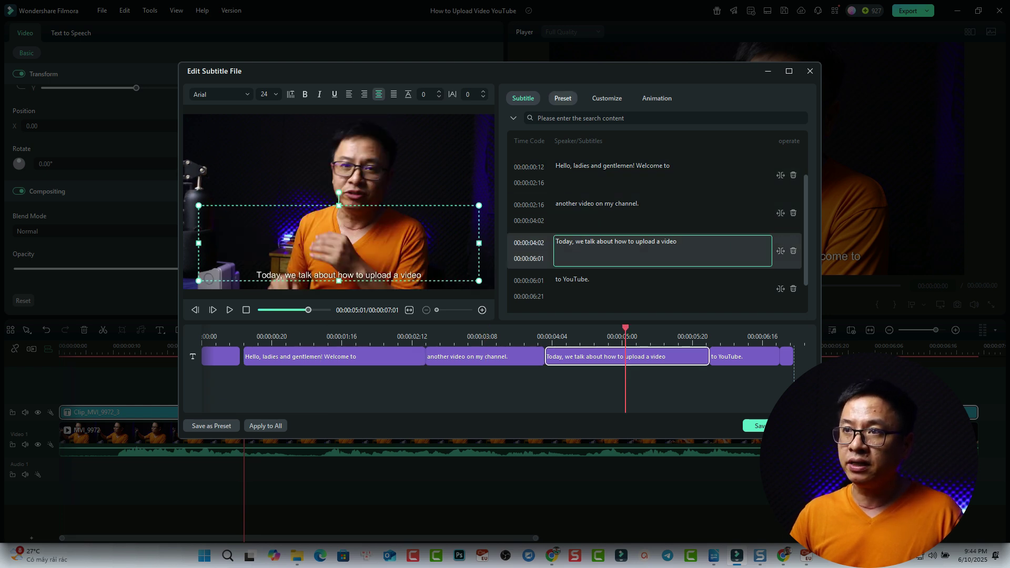
Browse the text style presets, try the yellow-outlined one, and apply the dark red preset with a white outline to the selected subtitle line
{"action": "left_click", "coordinate": [563, 98]}
{"action": "scroll", "coordinate": [613, 210], "scroll_direction": "down", "scroll_amount": 1}
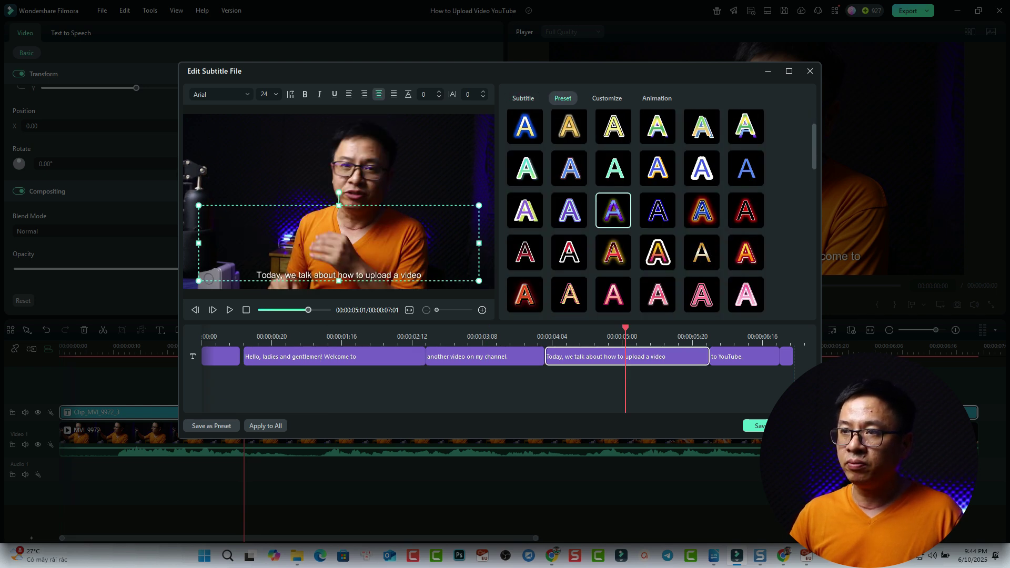
{"action": "scroll", "coordinate": [613, 253], "scroll_direction": "down", "scroll_amount": 1}
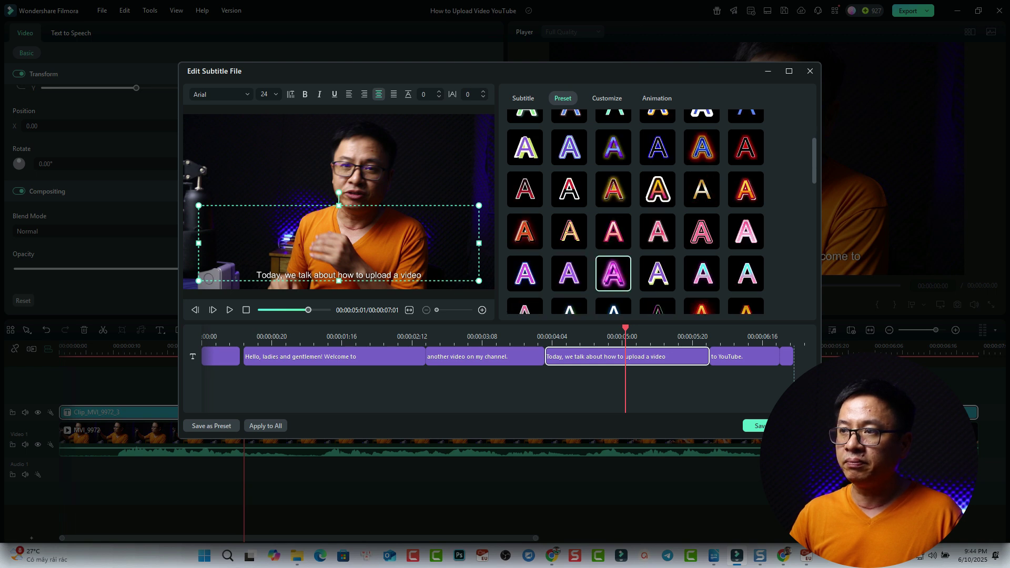
{"action": "scroll", "coordinate": [613, 274], "scroll_direction": "down", "scroll_amount": 3}
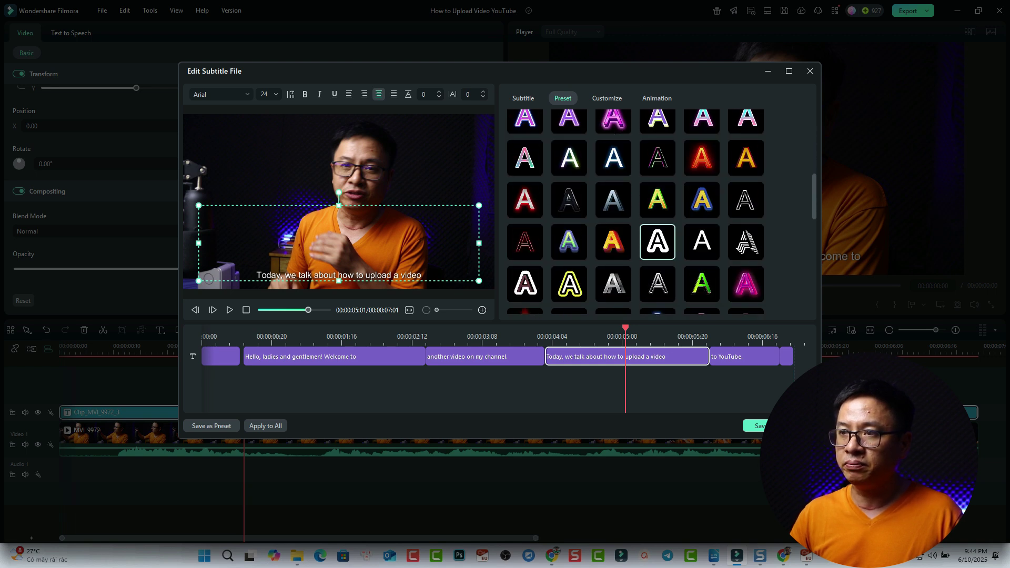
{"action": "left_click", "coordinate": [569, 284]}
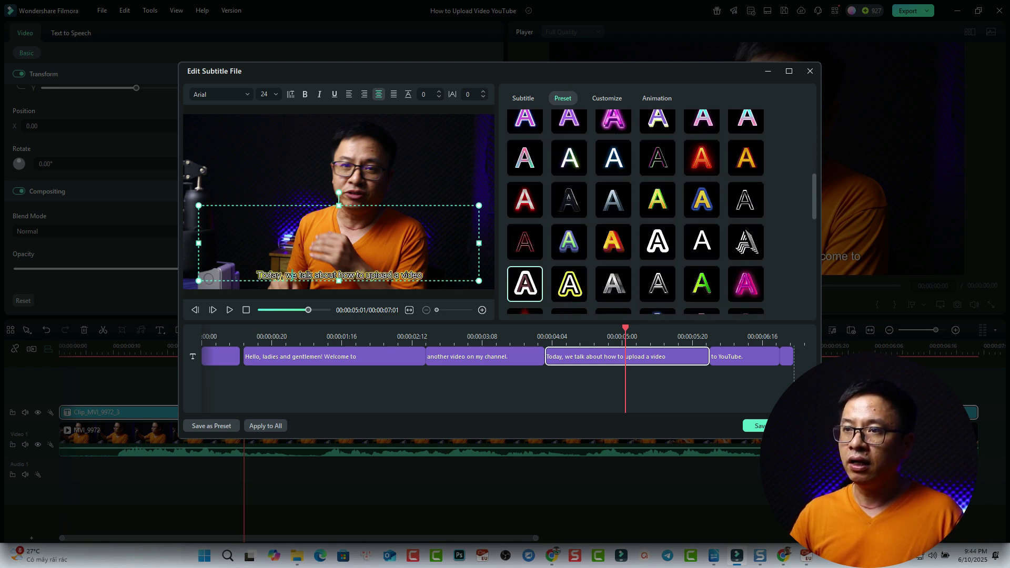
{"action": "left_click", "coordinate": [525, 284]}
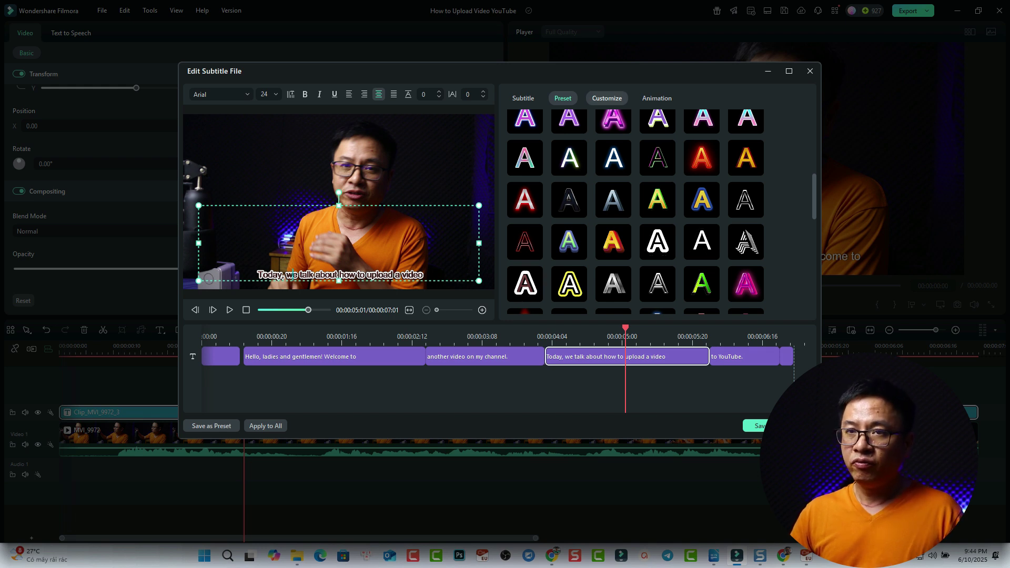
Review the custom fill and outline options for the subtitle line and set its font to Antonio SemiBold
{"action": "left_click", "coordinate": [608, 98]}
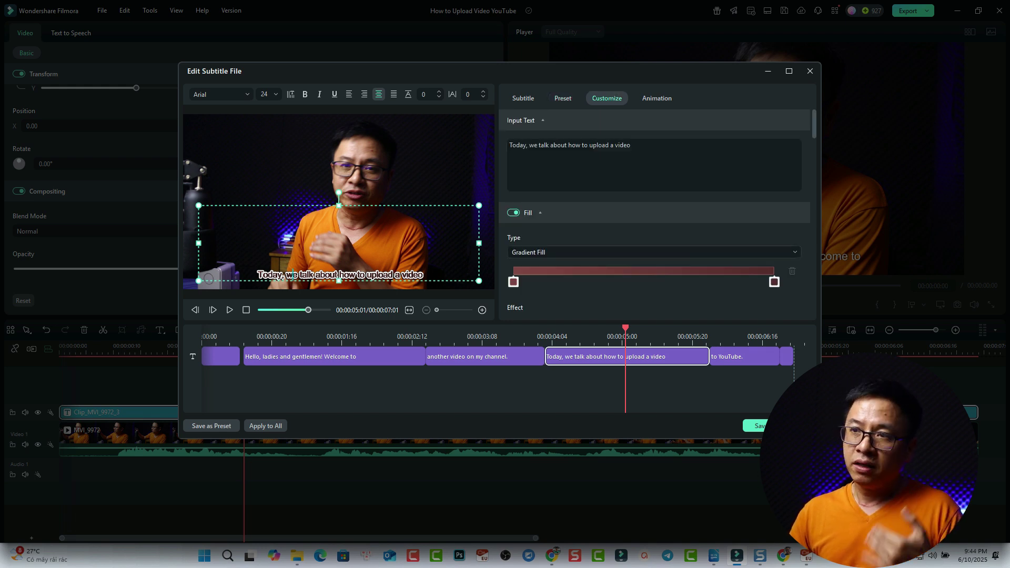
{"action": "scroll", "coordinate": [658, 210], "scroll_direction": "down", "scroll_amount": 3}
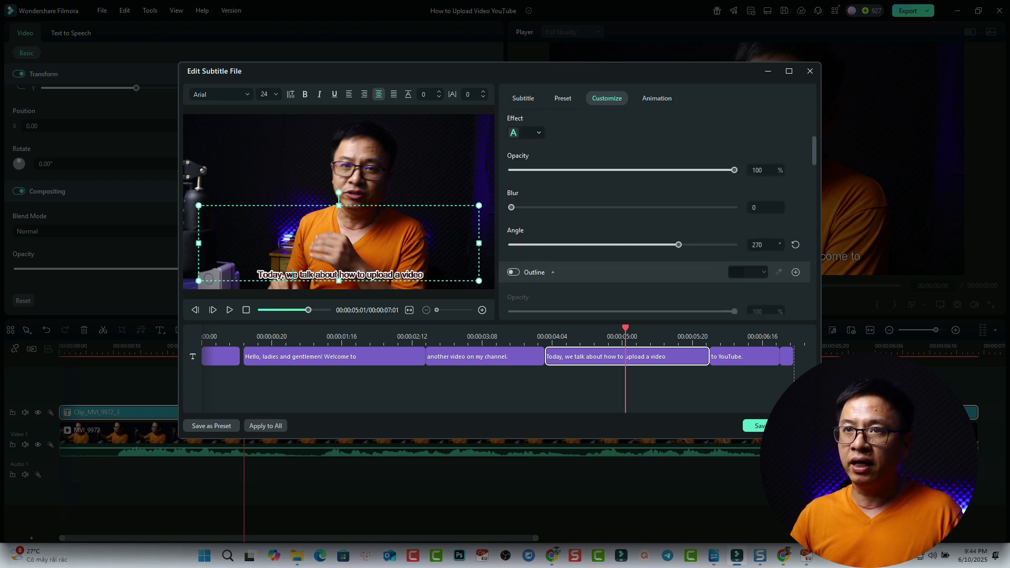
{"action": "left_click", "coordinate": [221, 94]}
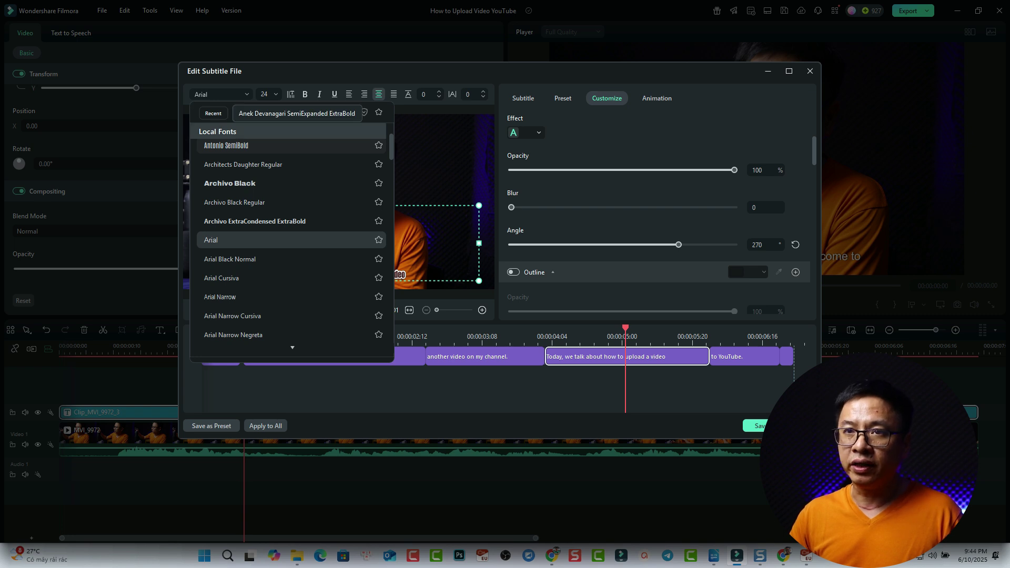
{"action": "left_click", "coordinate": [227, 145]}
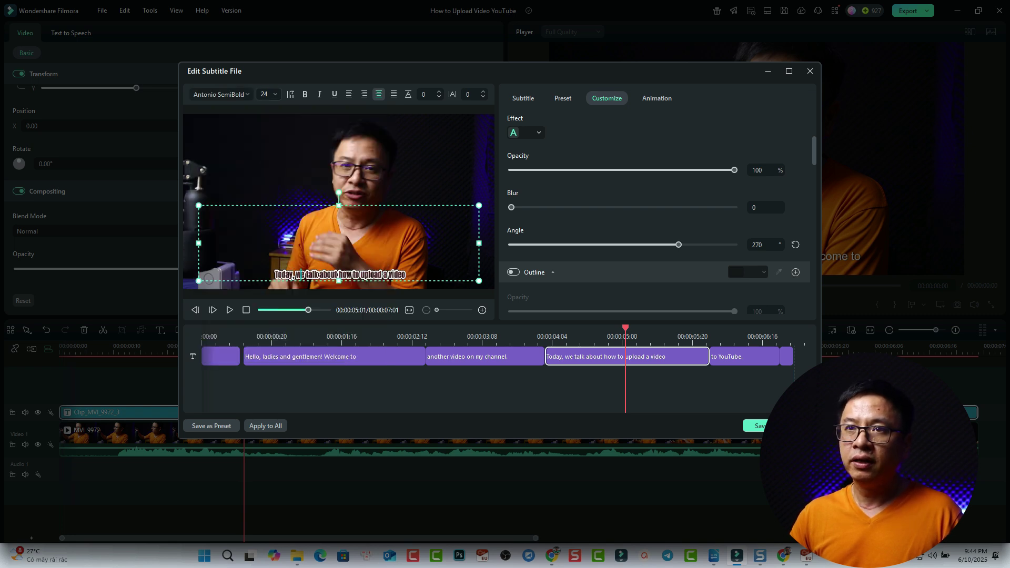
Set the subtitle font size to 44, apply the styling to all subtitle lines, and save the edited subtitle file
{"action": "left_click", "coordinate": [266, 94]}
{"action": "type", "text": "44"}
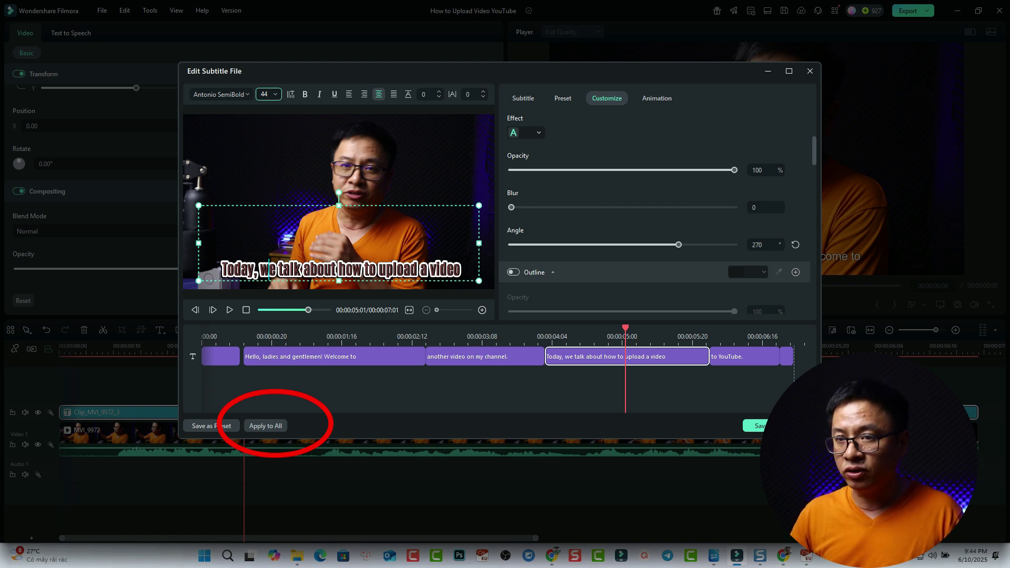
{"action": "left_click", "coordinate": [266, 426]}
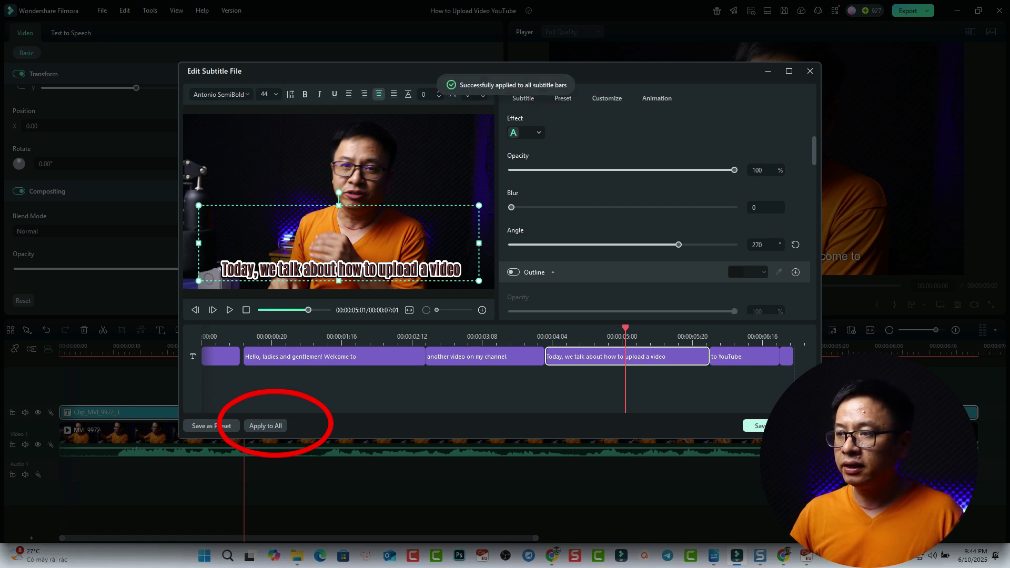
{"action": "left_click", "coordinate": [755, 426]}
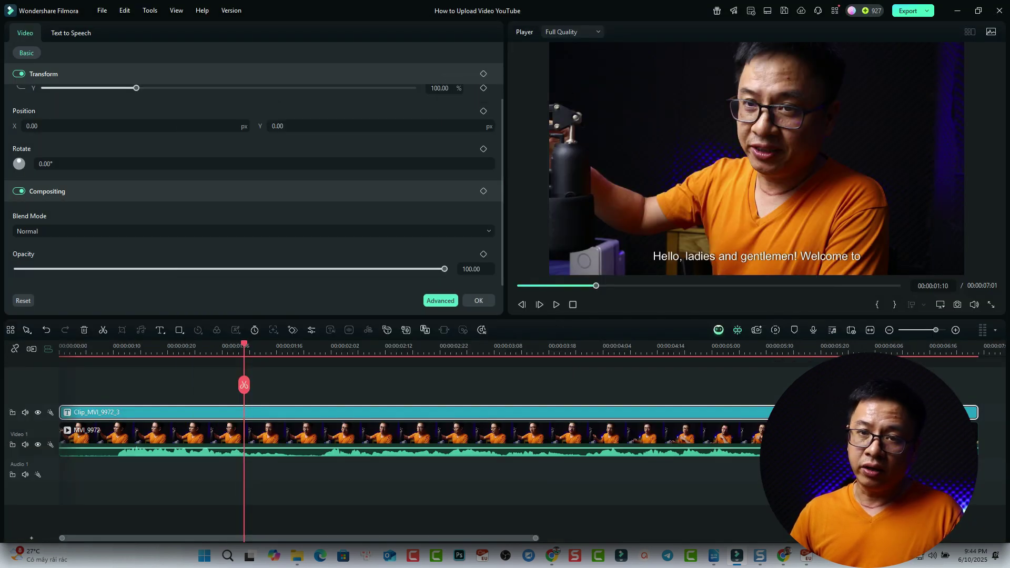
Play back the restyled subtitles from the beginning of the video and close the subtitle clip's properties
{"action": "key", "text": "Home"}
{"action": "key", "text": "space"}
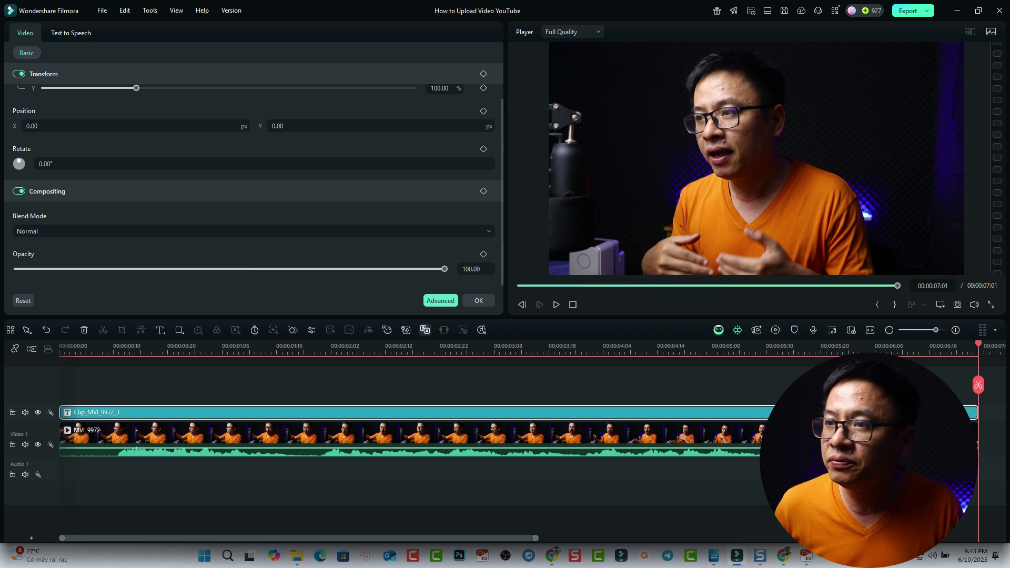
{"action": "left_click", "coordinate": [478, 300]}
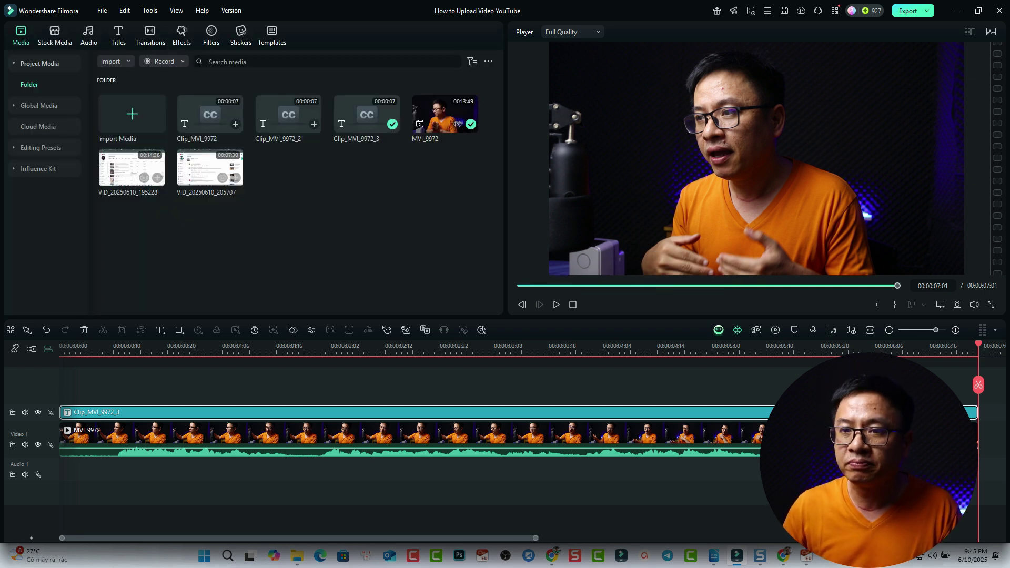
Generate dynamic captions for the selected MVI_9972 clip, using English (US) as the transcription language and no translation
{"action": "left_click", "coordinate": [413, 438]}
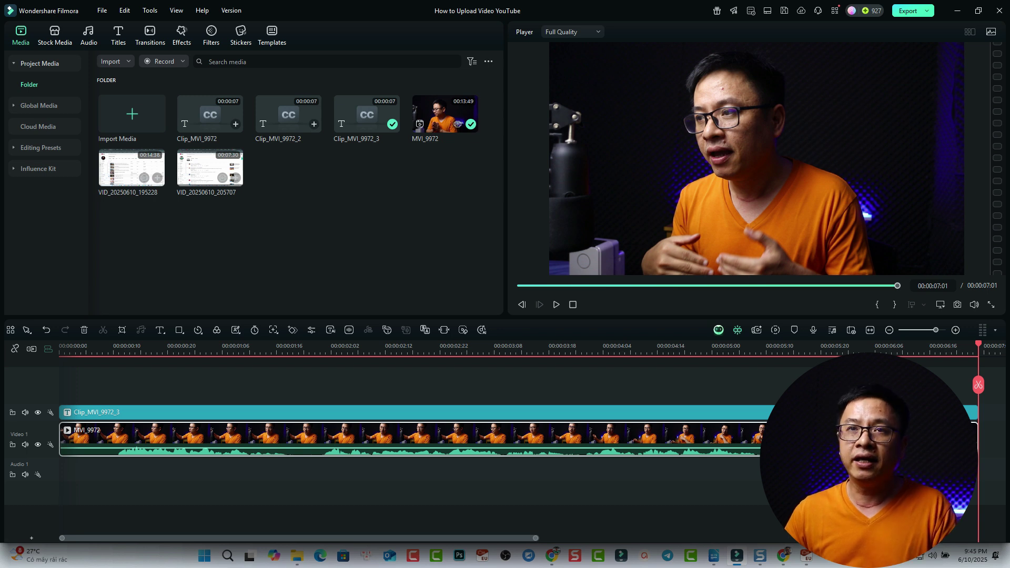
{"action": "left_click", "coordinate": [118, 36]}
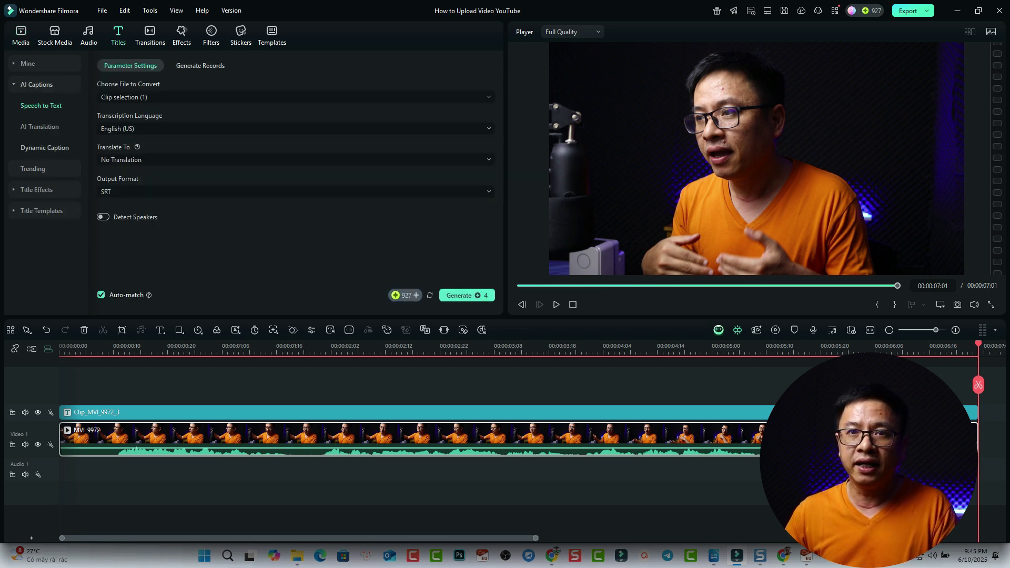
{"action": "left_click", "coordinate": [45, 148]}
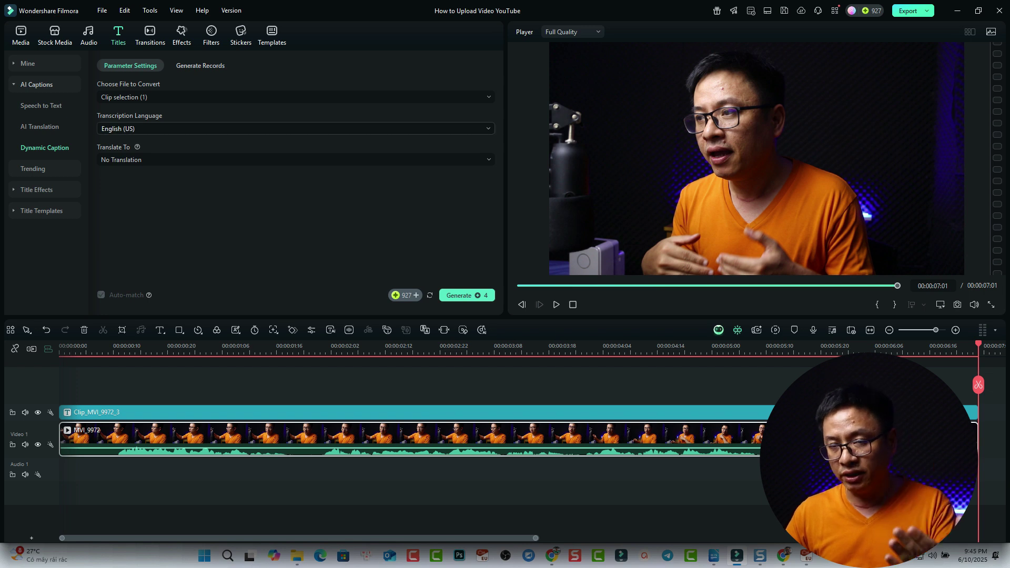
{"action": "left_click", "coordinate": [295, 97]}
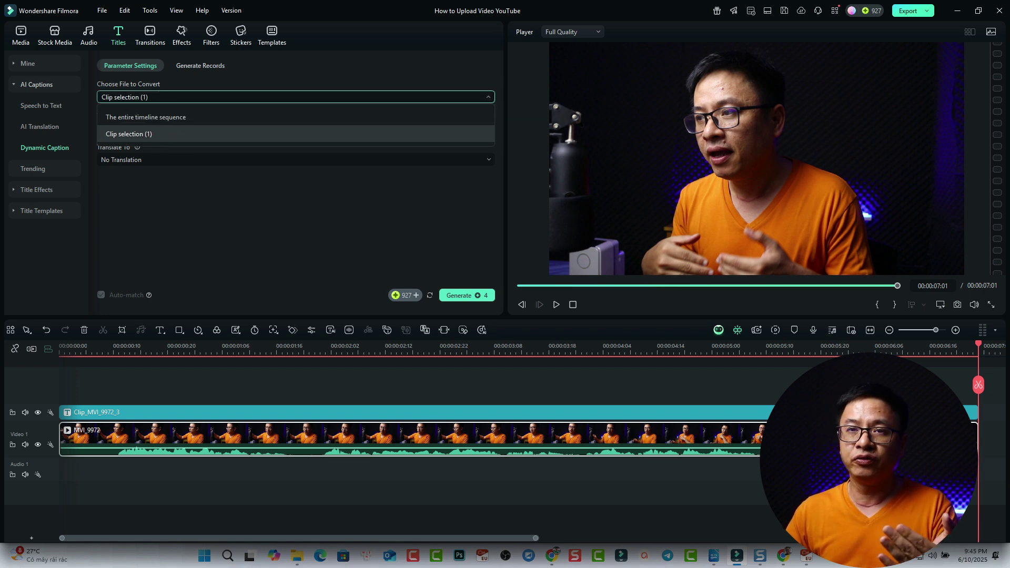
{"action": "left_click", "coordinate": [295, 133]}
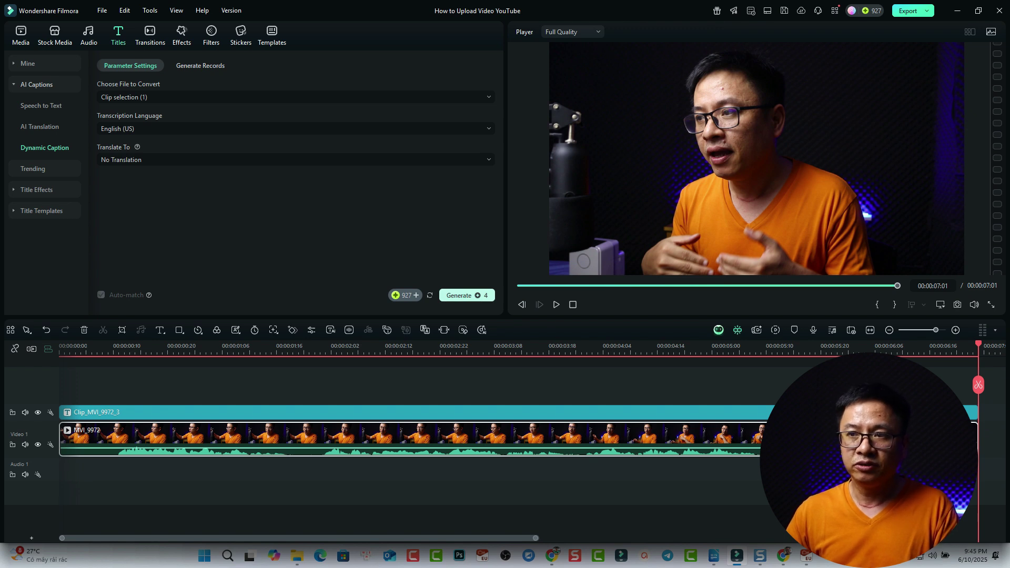
{"action": "left_click", "coordinate": [466, 295]}
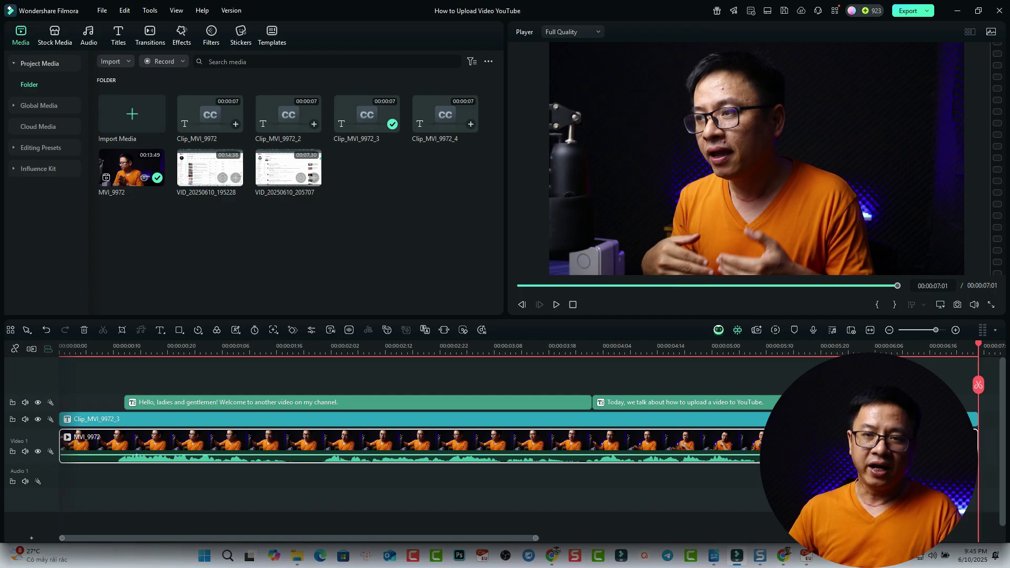
Hide the Clip_MVI_9972_3 subtitle track and play back the dynamic captions from 00:00:00:04
{"action": "left_click", "coordinate": [113, 348]}
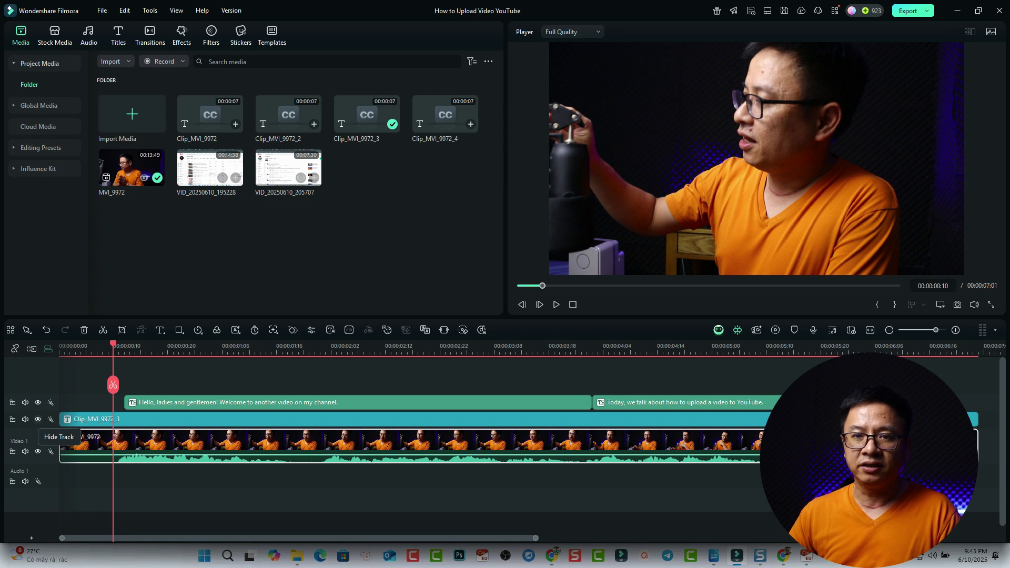
{"action": "left_click", "coordinate": [37, 419]}
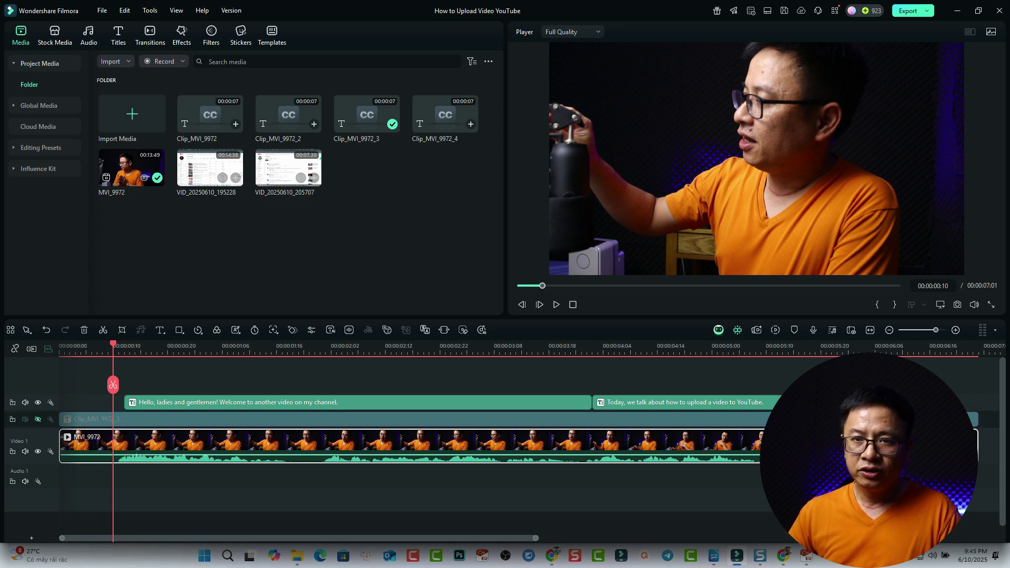
{"action": "key", "text": "Left"}
{"action": "key", "text": "Left"}
{"action": "key", "text": "Left"}
{"action": "key", "text": "Left"}
{"action": "key", "text": "Left"}
{"action": "key", "text": "Left"}
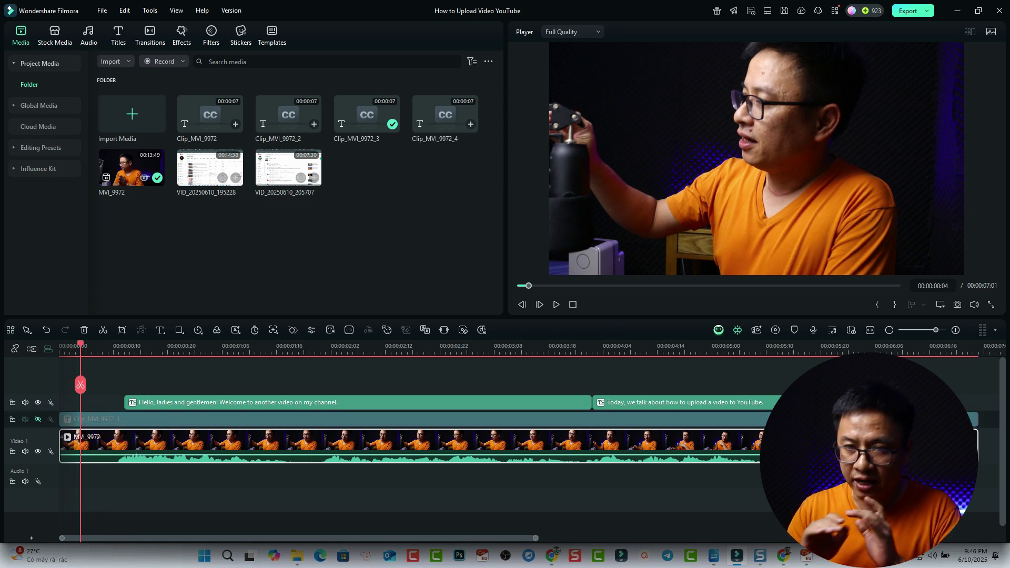
{"action": "key", "text": "space"}
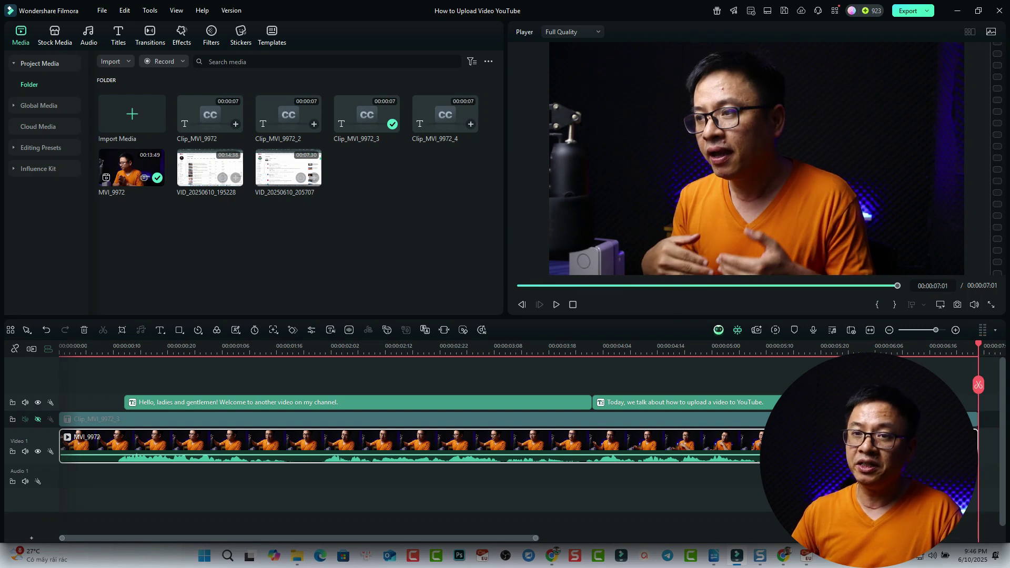
Open the first dynamic caption at 00:00:00:21, browse the text templates, and apply the bold uppercase white, red and yellow one
{"action": "left_click", "coordinate": [173, 346]}
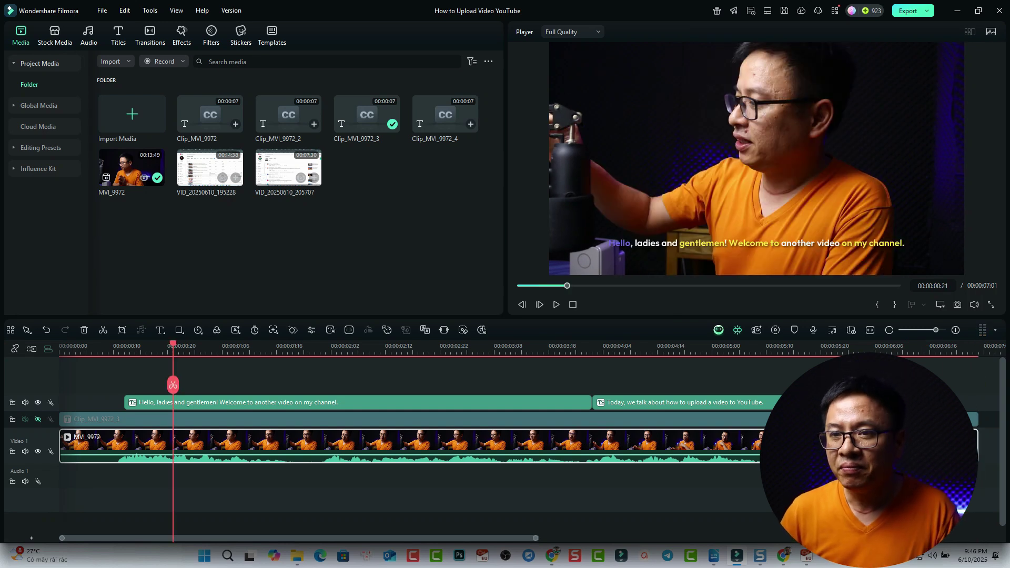
{"action": "double_click", "coordinate": [237, 402]}
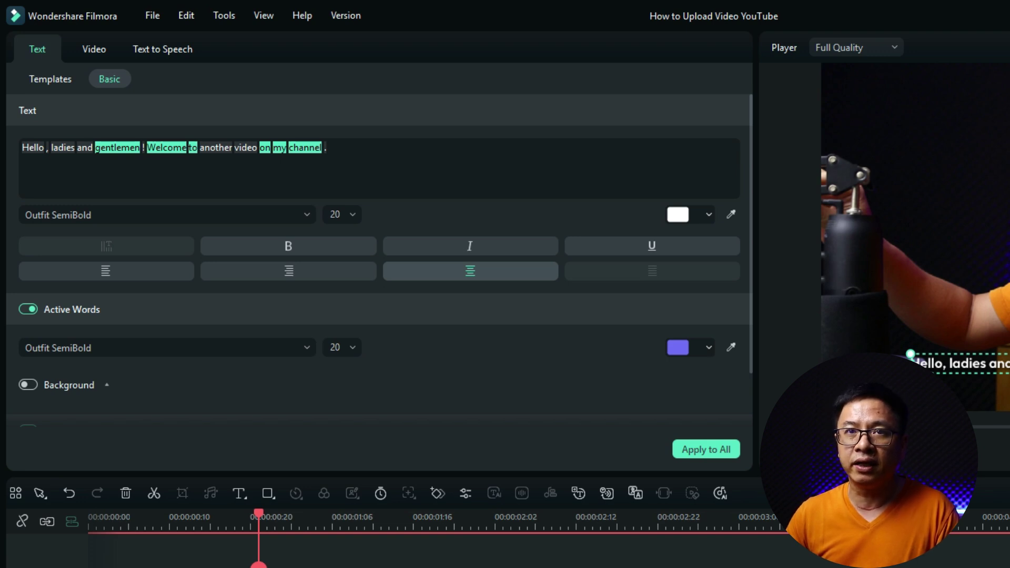
{"action": "left_click", "coordinate": [50, 79]}
{"action": "scroll", "coordinate": [377, 286], "scroll_direction": "down", "scroll_amount": 10}
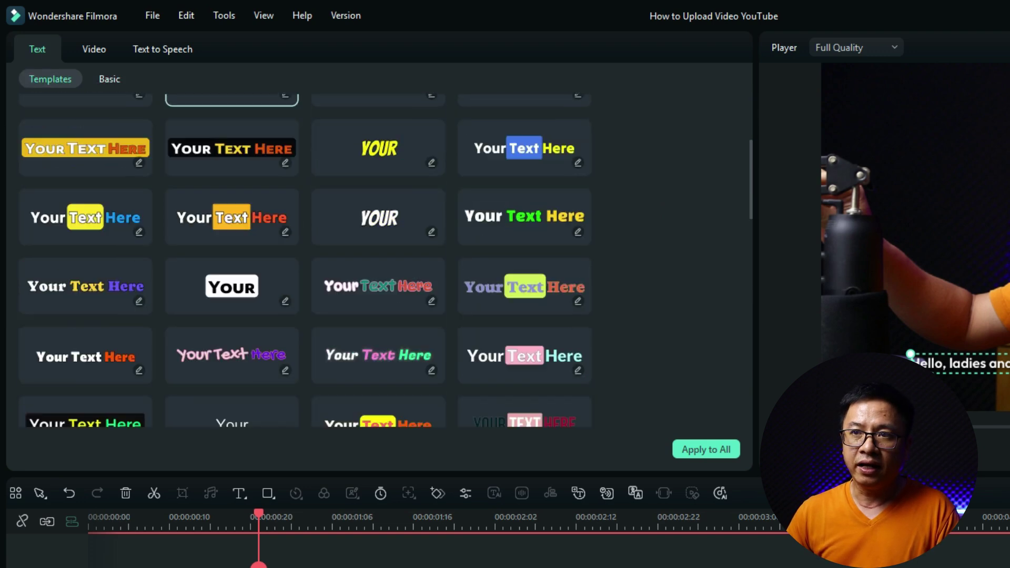
{"action": "scroll", "coordinate": [305, 263], "scroll_direction": "down", "scroll_amount": 5}
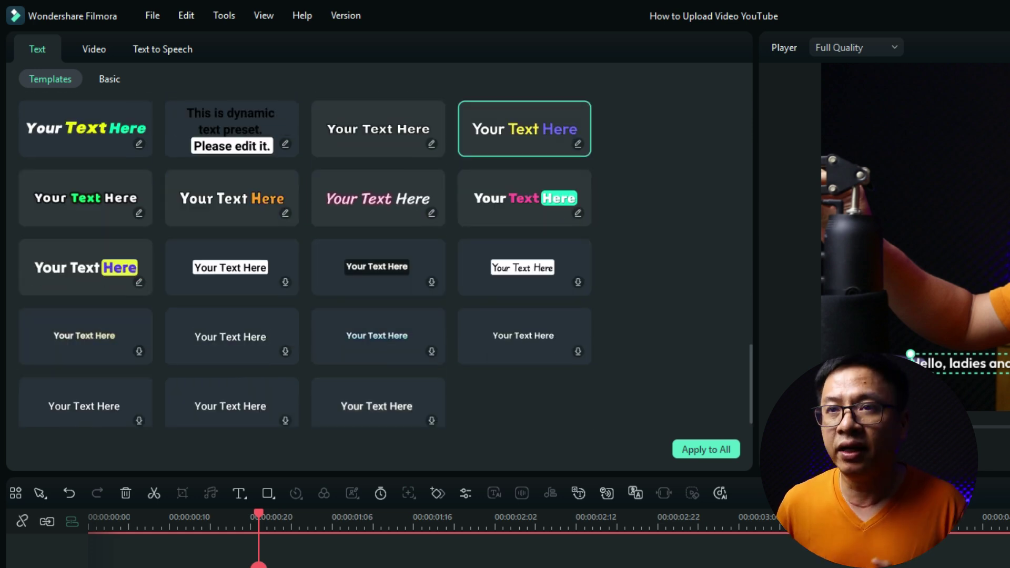
{"action": "scroll", "coordinate": [305, 263], "scroll_direction": "up", "scroll_amount": 3}
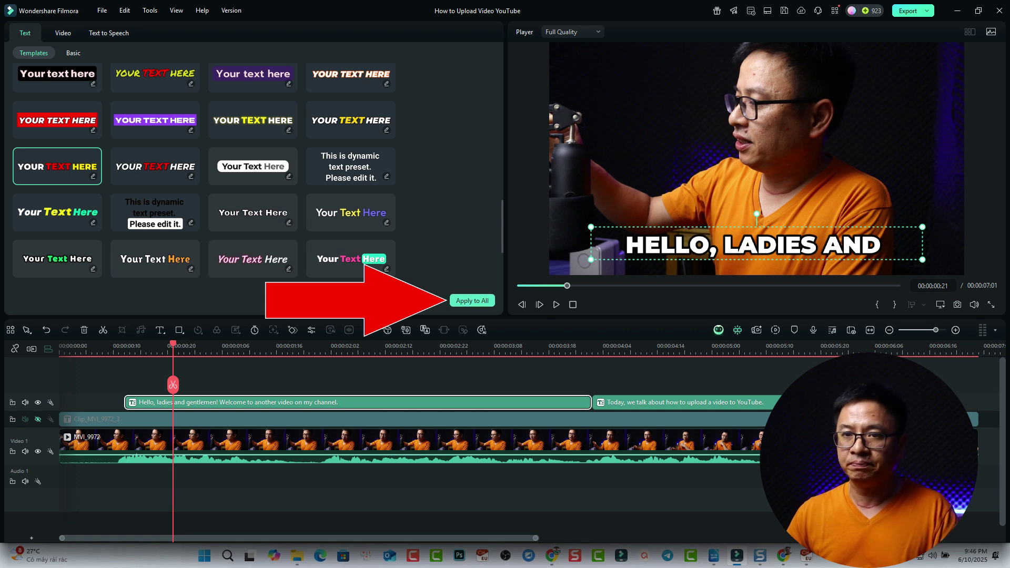
Play back the restyled dynamic captions from 00:00:00:07 and return to 00:00:00:23
{"action": "left_click", "coordinate": [97, 346]}
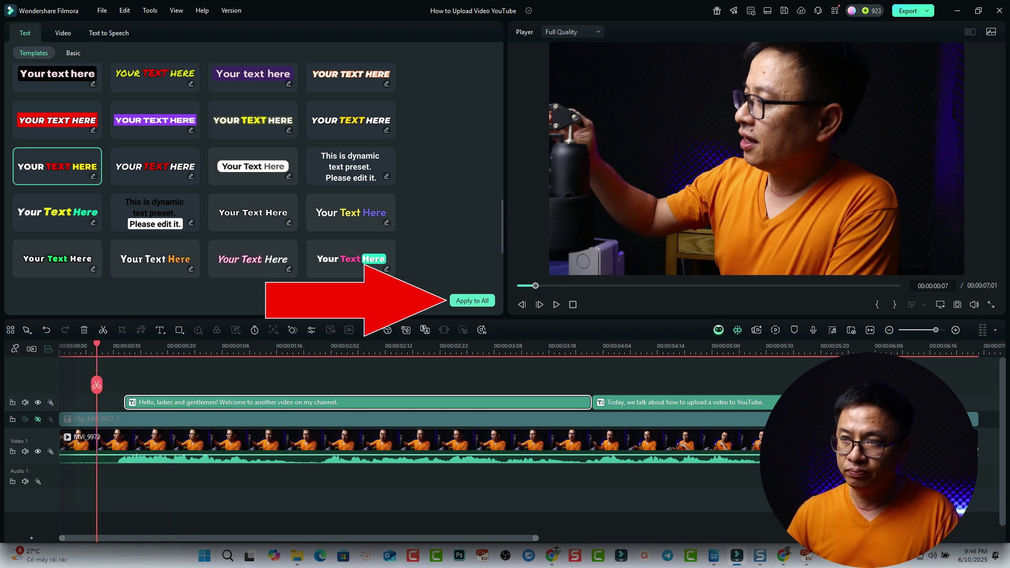
{"action": "key", "text": "space"}
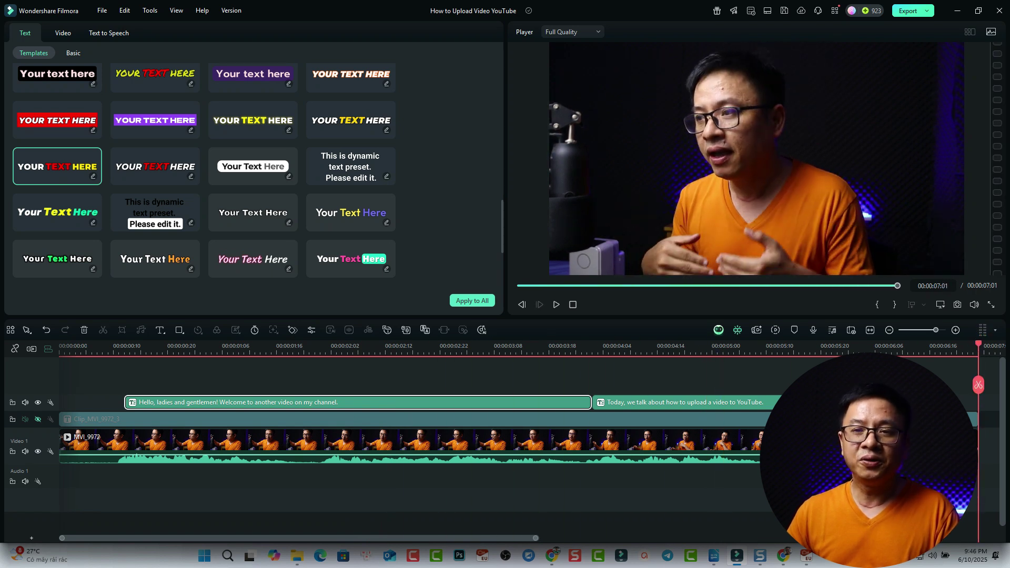
{"action": "left_click", "coordinate": [184, 347]}
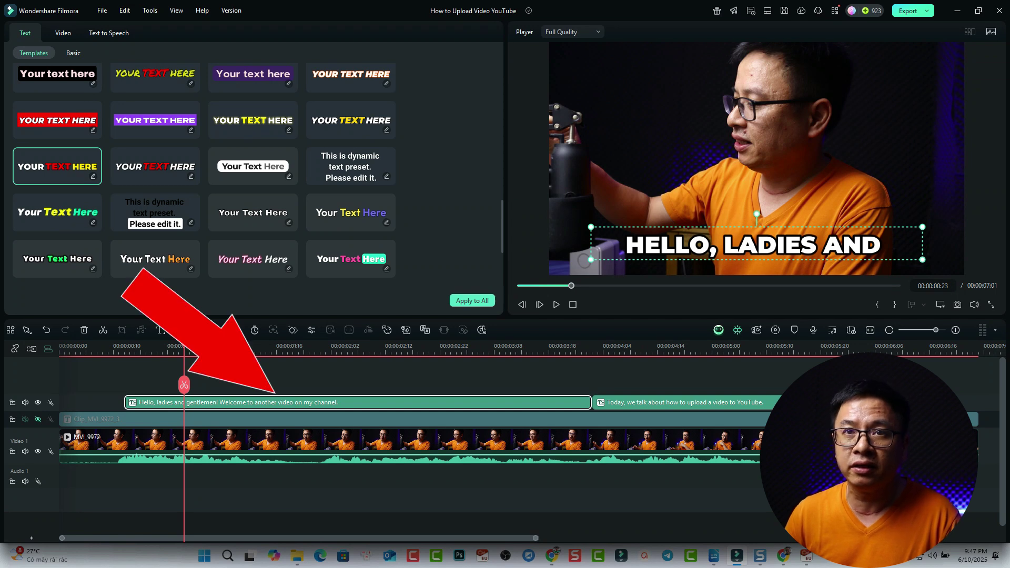
Review the first dynamic caption's text, active-word colour, background and key-word settings, and apply its styling to all captions
{"action": "left_click", "coordinate": [73, 53]}
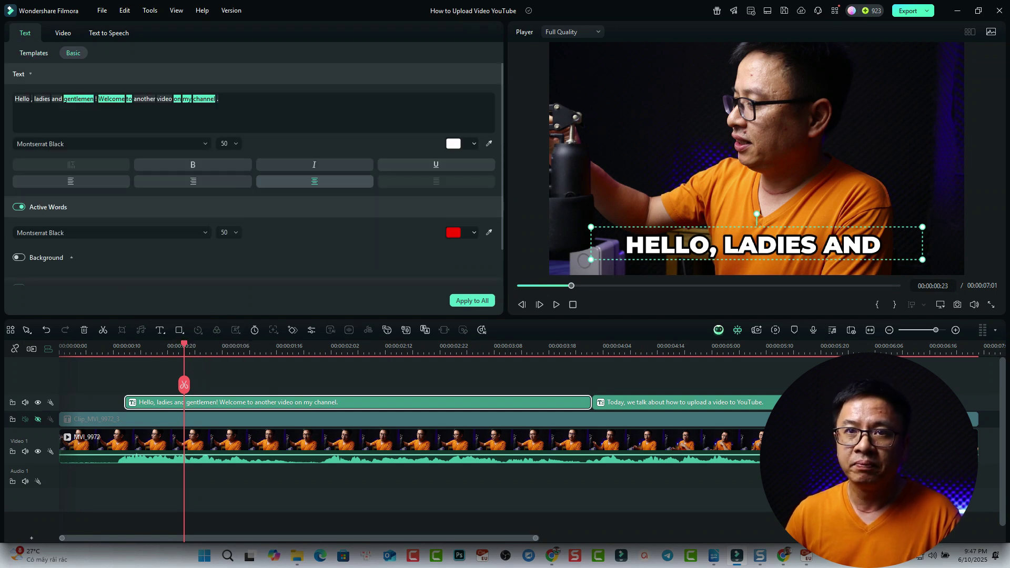
{"action": "left_click", "coordinate": [77, 98]}
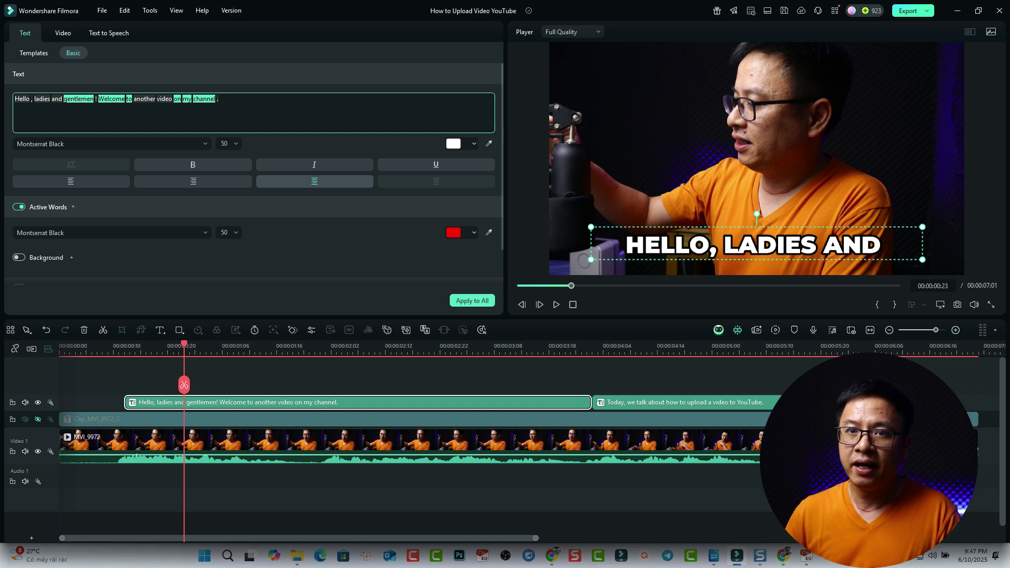
{"action": "scroll", "coordinate": [254, 171], "scroll_direction": "down", "scroll_amount": 1}
{"action": "scroll", "coordinate": [254, 182], "scroll_direction": "down", "scroll_amount": 1}
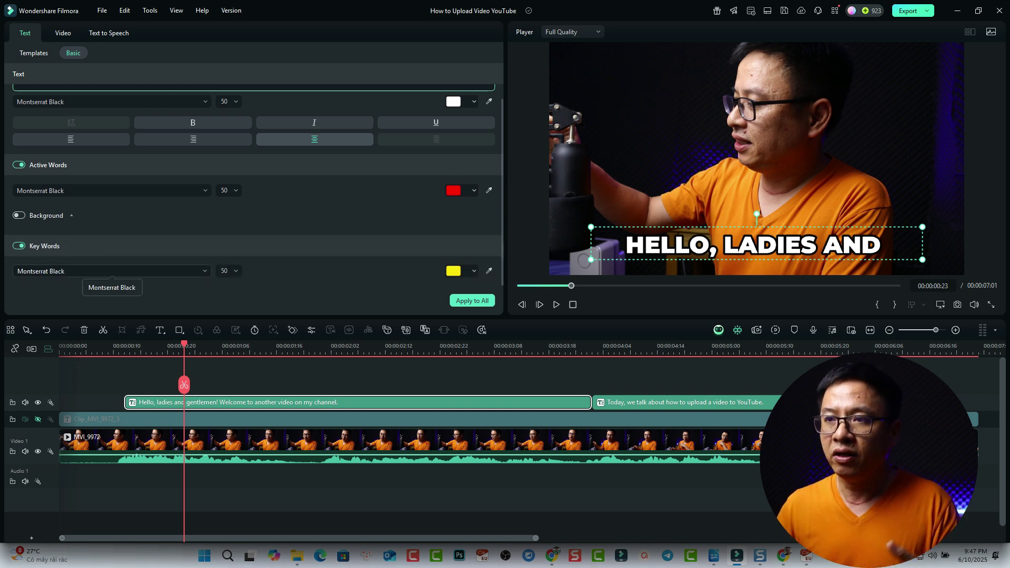
{"action": "scroll", "coordinate": [254, 182], "scroll_direction": "up", "scroll_amount": 1}
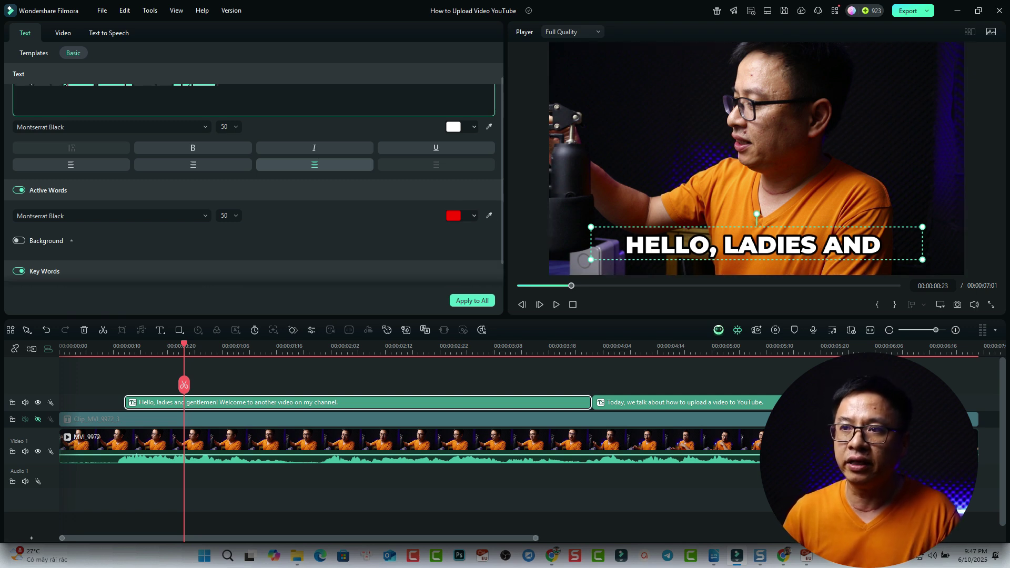
{"action": "left_click", "coordinate": [474, 216]}
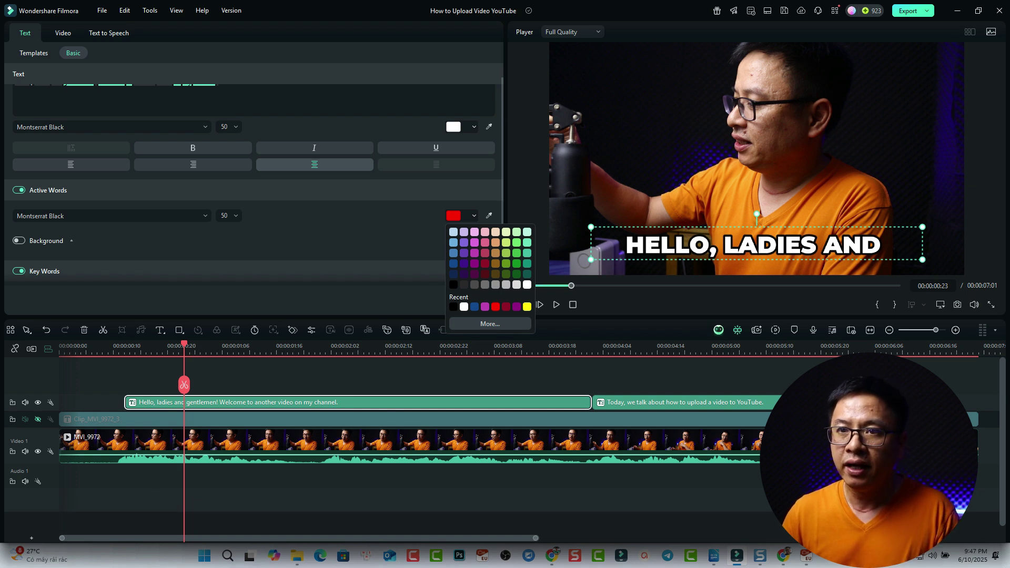
{"action": "left_click", "coordinate": [72, 241]}
{"action": "scroll", "coordinate": [254, 178], "scroll_direction": "down", "scroll_amount": 5}
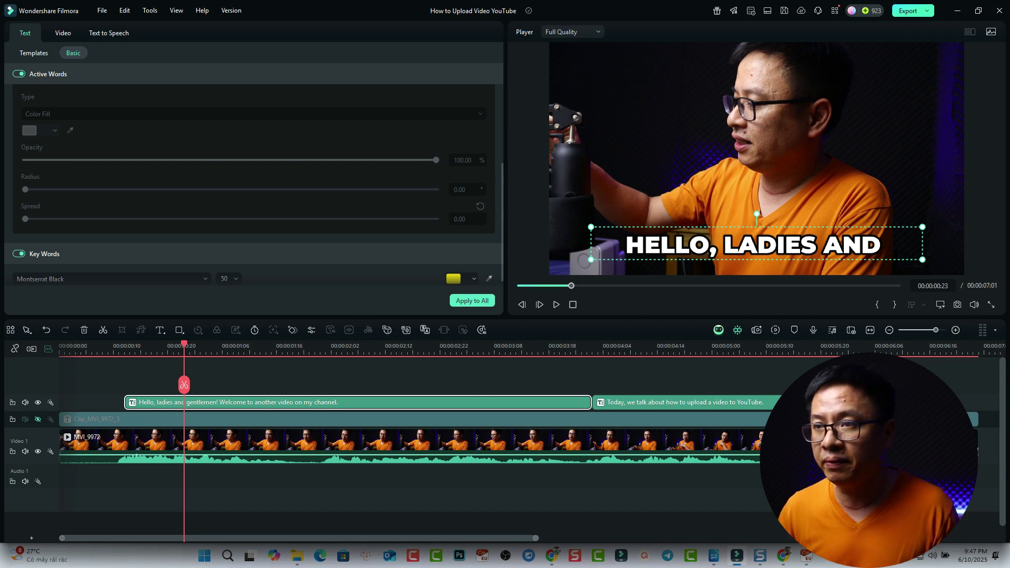
{"action": "left_click", "coordinate": [472, 300]}
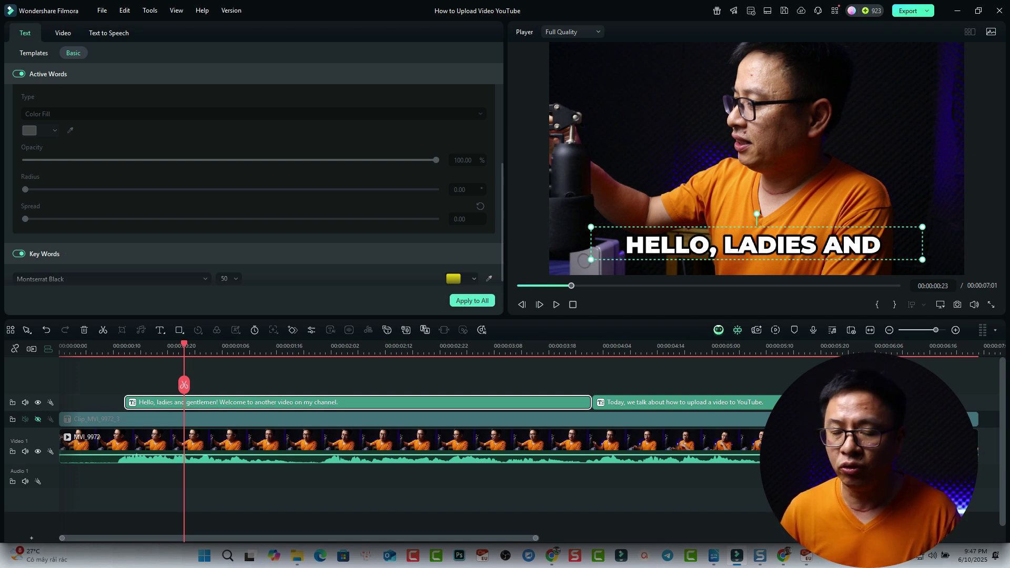